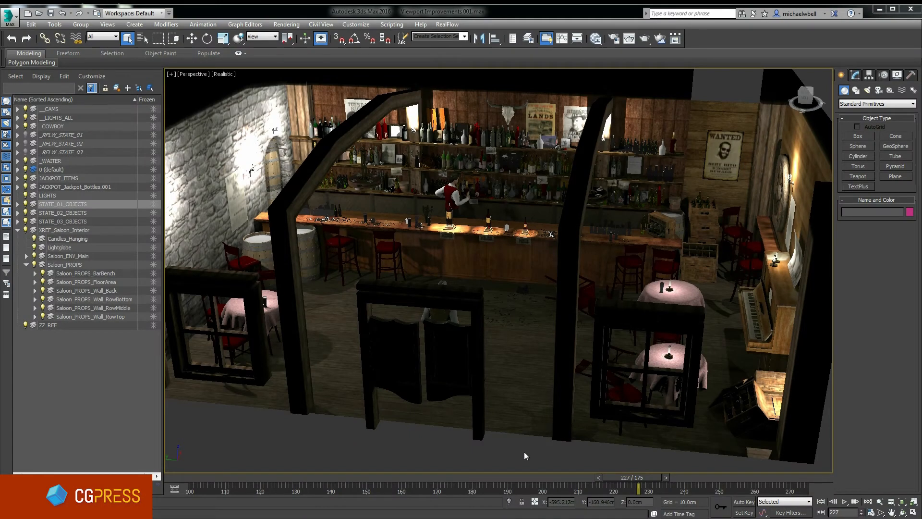
# Orbit the perspective view to face the bar through the swinging doors
pyautogui.moveTo(332, 445)
pyautogui.keyDown('alt'); pyautogui.mouseDown(button='middle')
pyautogui.moveTo(382, 447)
pyautogui.moveTo(315, 445)
pyautogui.mouseUp(button='middle'); pyautogui.keyUp('alt')
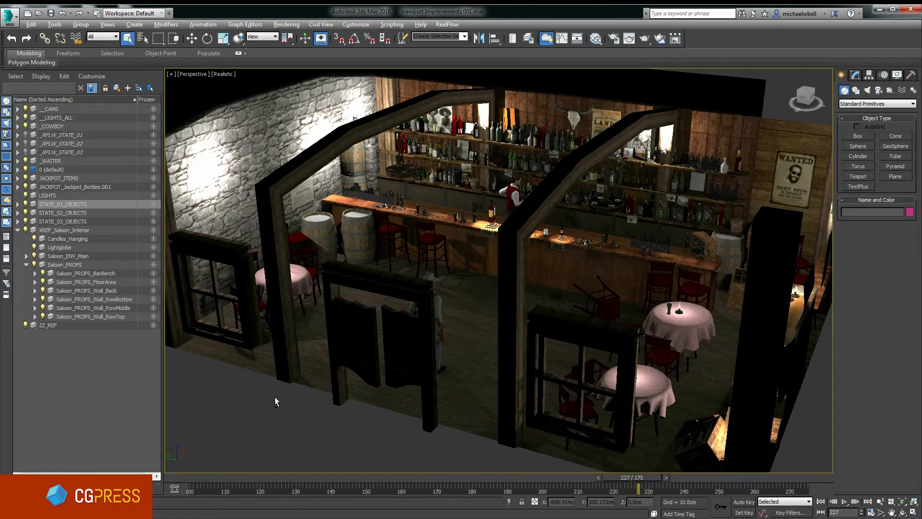
pyautogui.moveTo(274, 398)
pyautogui.keyDown('alt'); pyautogui.mouseDown(button='middle')
pyautogui.moveTo(395, 413)
pyautogui.moveTo(376, 445)
pyautogui.moveTo(319, 437)
pyautogui.moveTo(575, 355)
pyautogui.moveTo(564, 315)
pyautogui.moveTo(564, 335)
pyautogui.mouseUp(button='middle'); pyautogui.keyUp('alt')
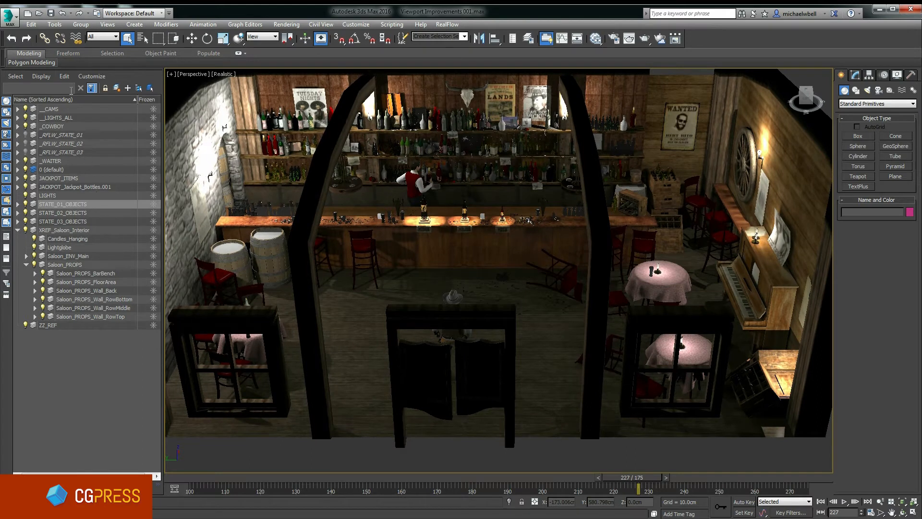
# Expand Saloon_PROPS_Wall_RowMiddle in Scene Explorer to list its beer objects
pyautogui.click(81, 215)
pyautogui.click(67, 266)
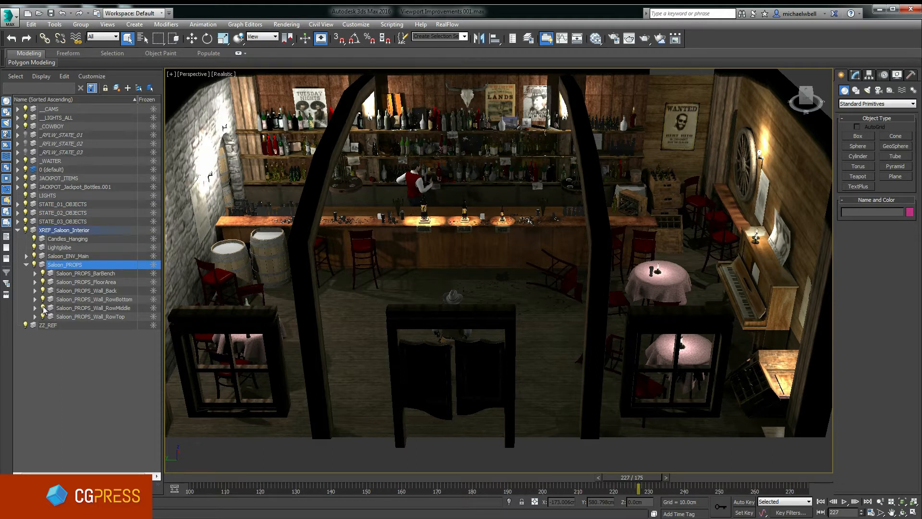
pyautogui.click(69, 310)
pyautogui.click(35, 309)
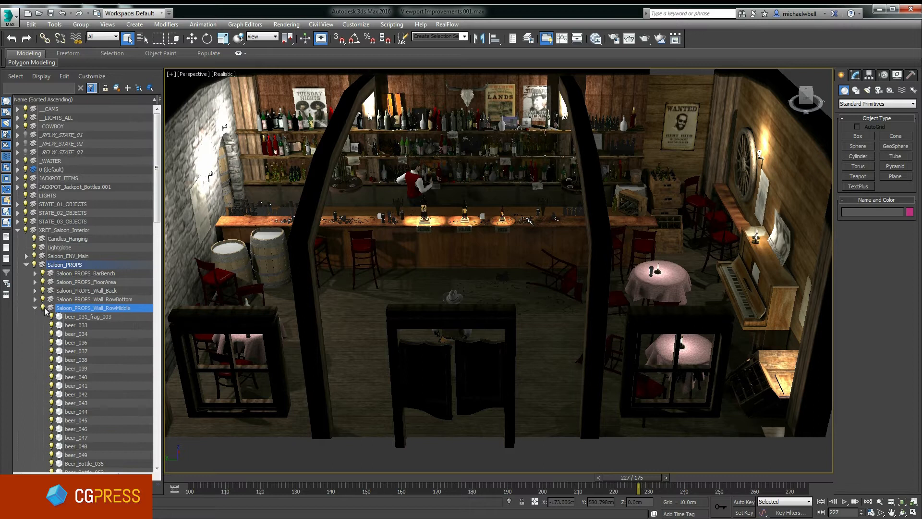
# Hide and unhide the middle shelf bottles and the saloon props via their eye icons
pyautogui.click(43, 309)
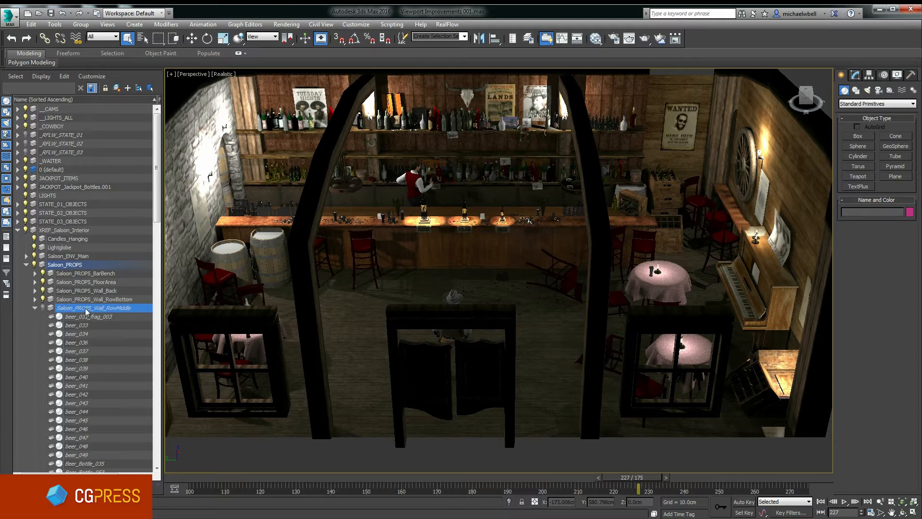
pyautogui.click(41, 264)
pyautogui.click(44, 308)
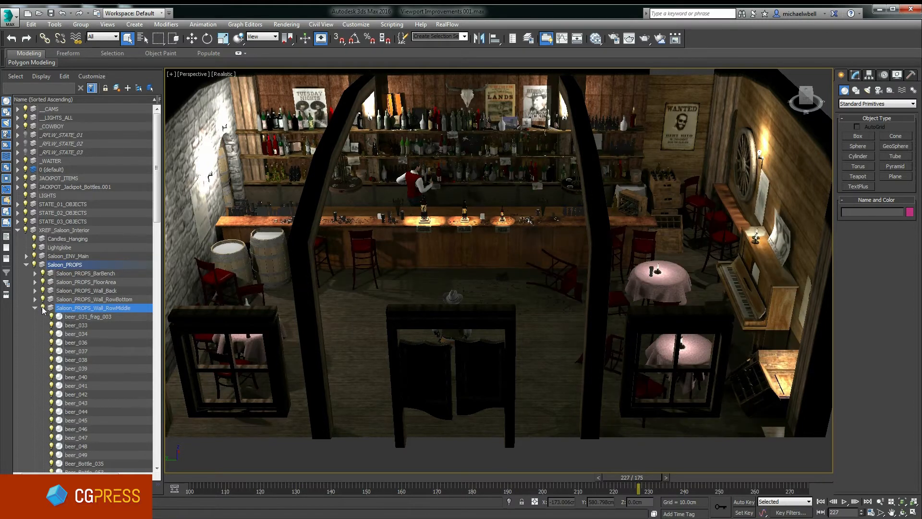
pyautogui.click(44, 309)
pyautogui.click(45, 306)
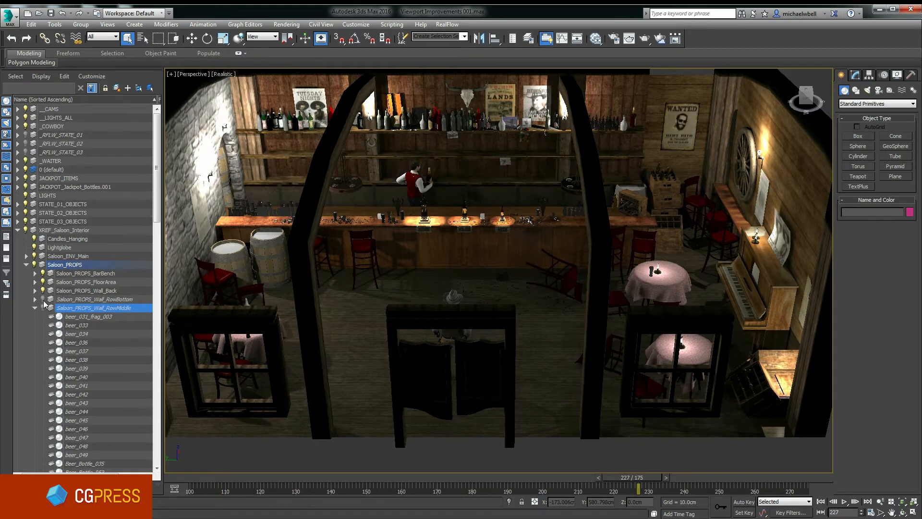
pyautogui.click(94, 299)
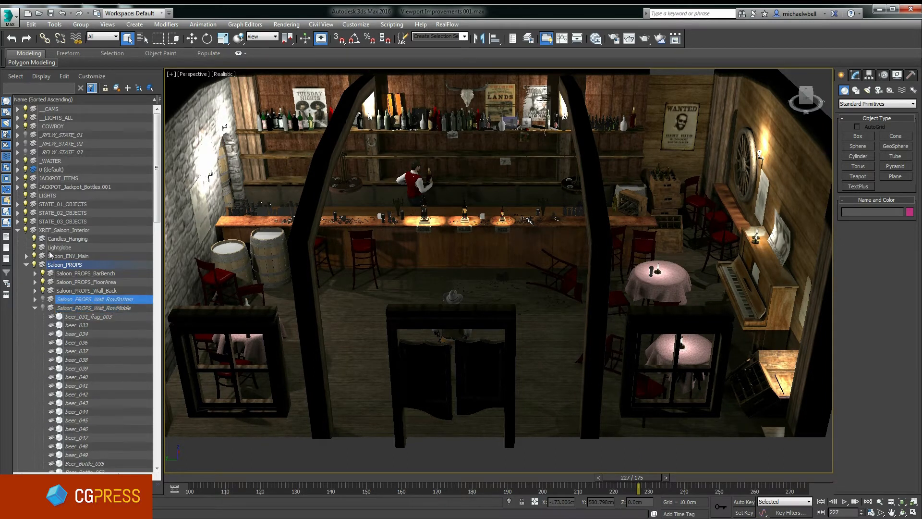
# Hide and restore all Saloon_PROPS, then leave Saloon_PROPS_Wall_RowMiddle expanded
pyautogui.click(59, 265)
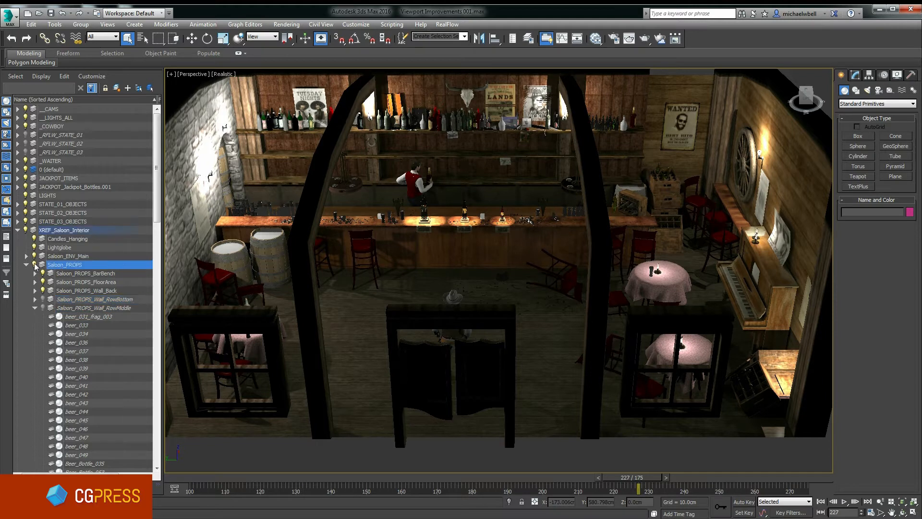
pyautogui.click(35, 266)
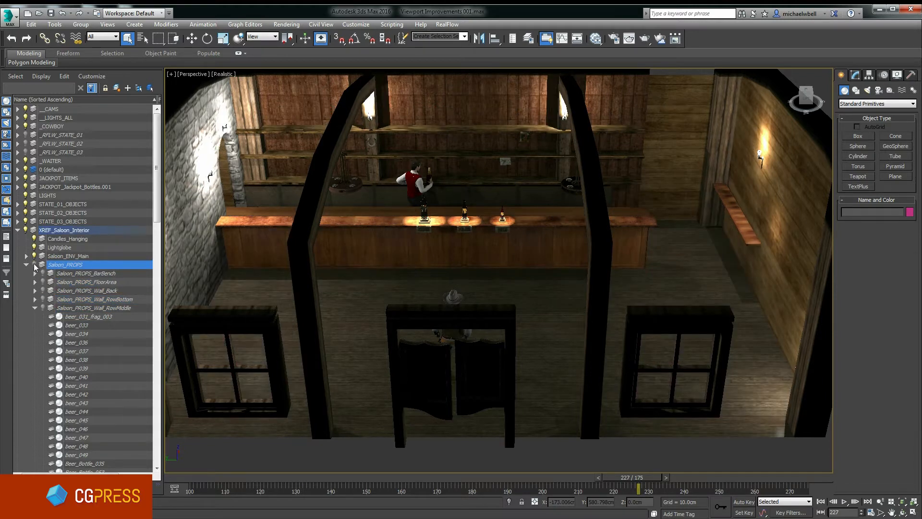
pyautogui.click(35, 265)
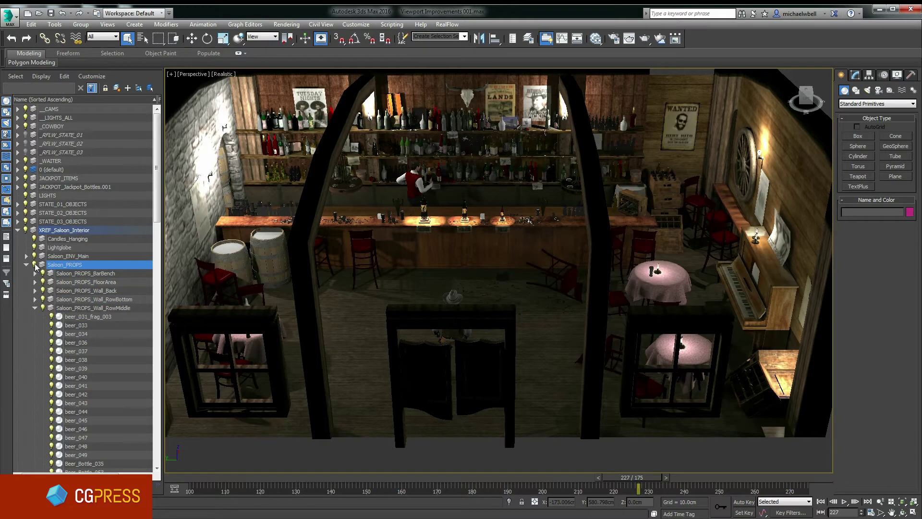
pyautogui.click(70, 308)
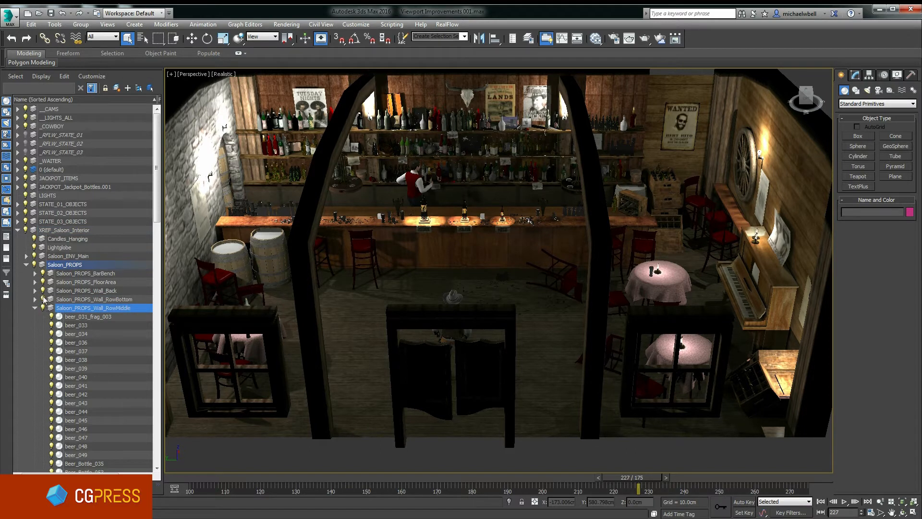
pyautogui.click(35, 309)
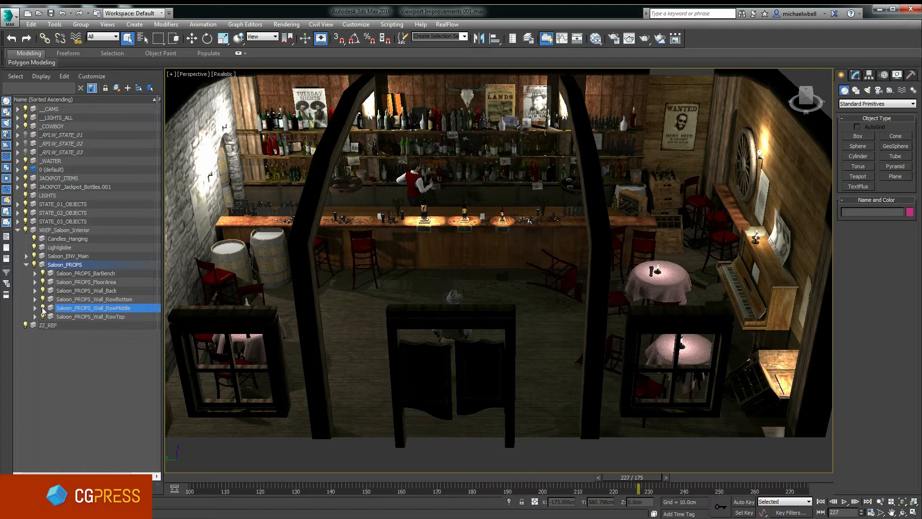
pyautogui.click(34, 308)
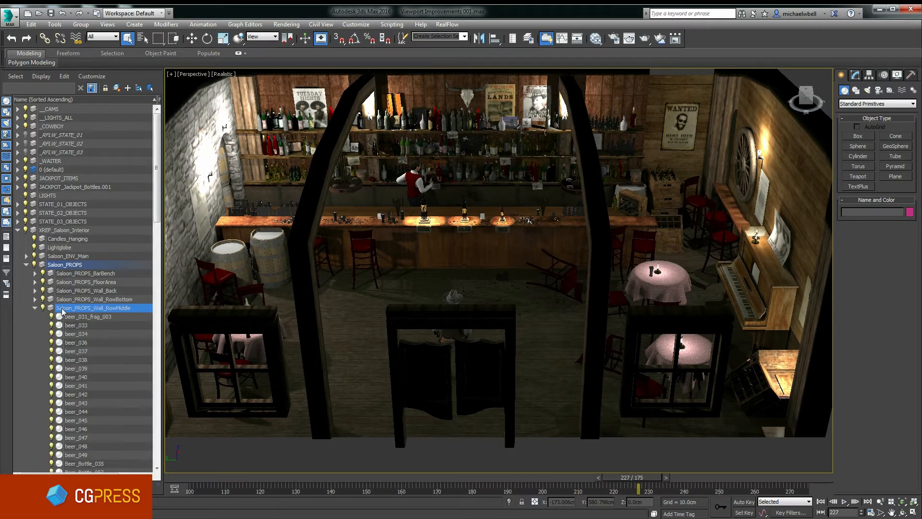
# Select all objects of the middle and bottom shelf rows by double-clicking their layers
pyautogui.click(78, 300)
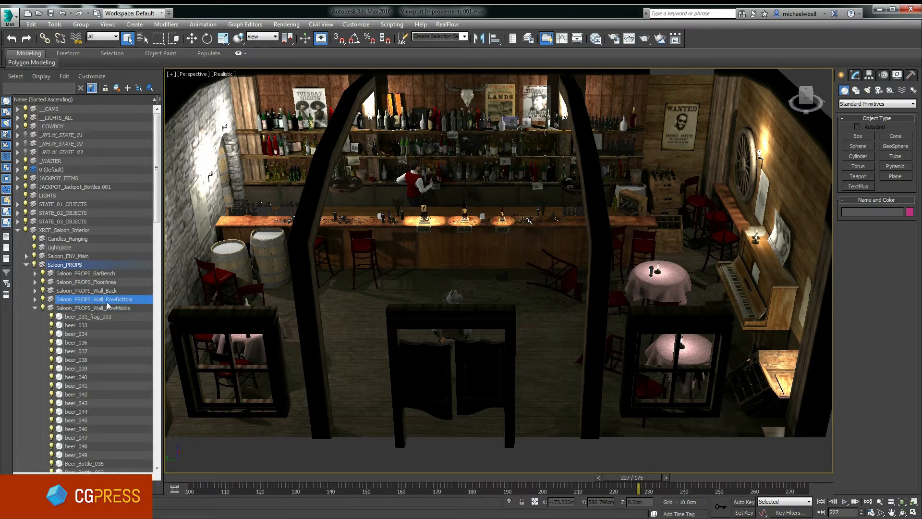
pyautogui.click(106, 309)
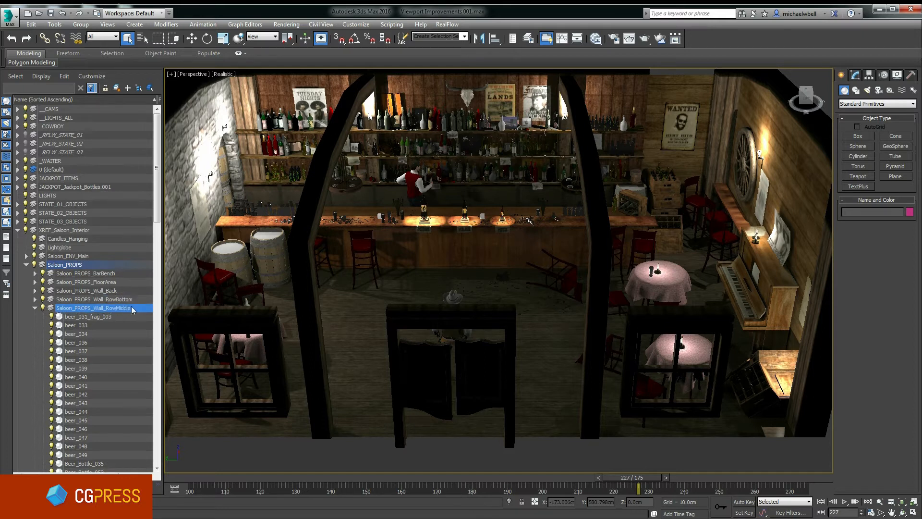
pyautogui.doubleClick(136, 308)
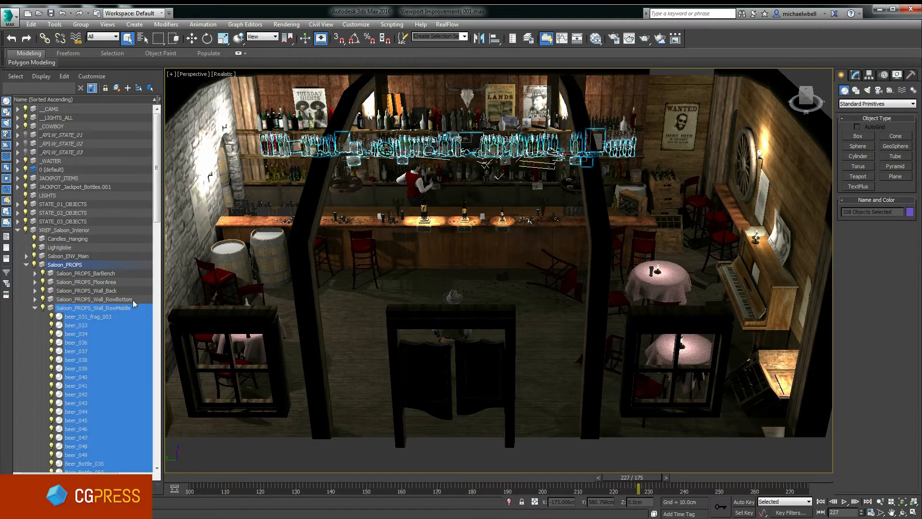
pyautogui.click(133, 298)
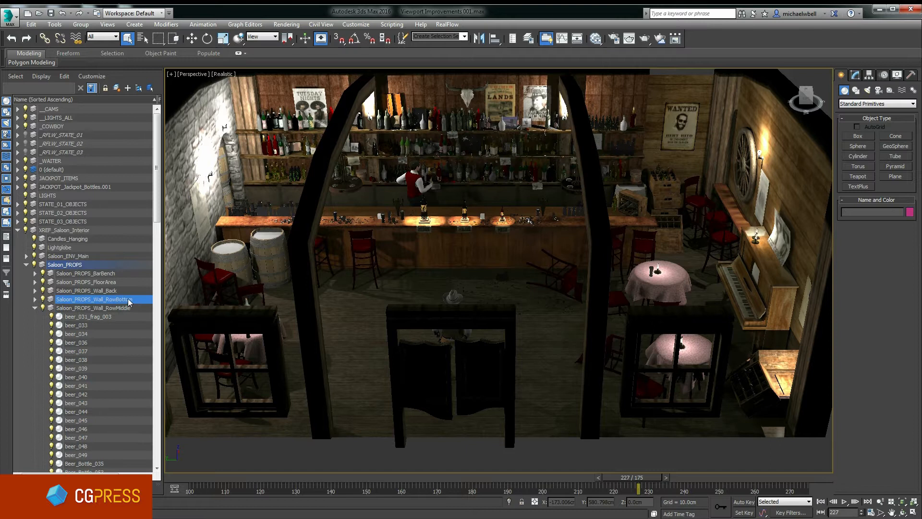
pyautogui.doubleClick(135, 301)
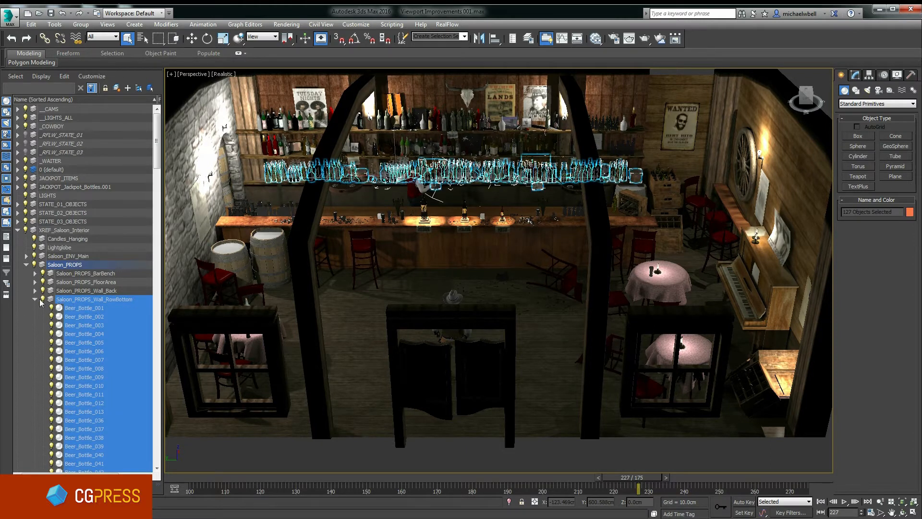
pyautogui.click(41, 300)
# Select the 108 middle-row beer objects and move them into the LIGHTS layer
pyautogui.click(113, 290)
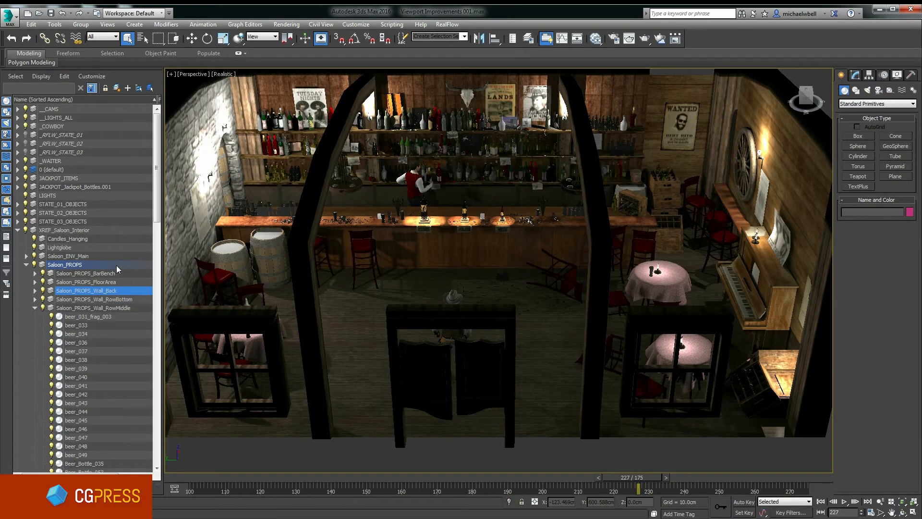
pyautogui.doubleClick(117, 266)
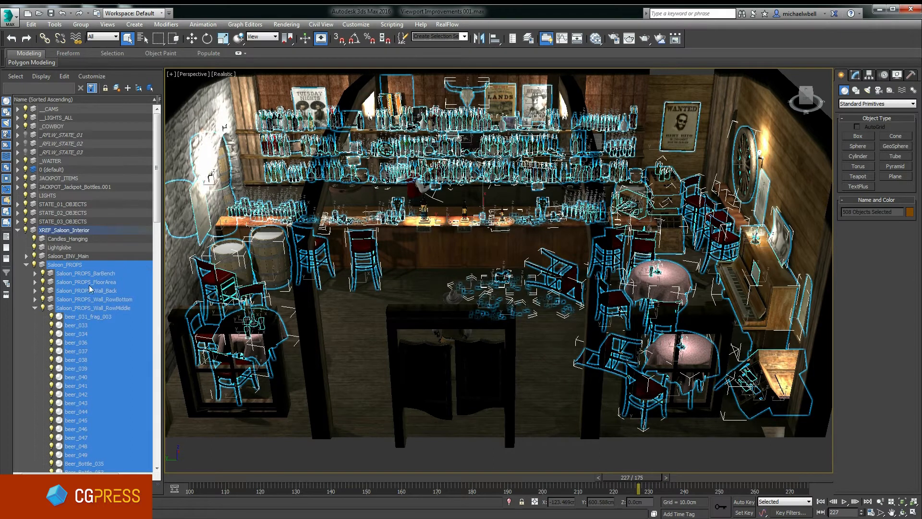
pyautogui.click(88, 257)
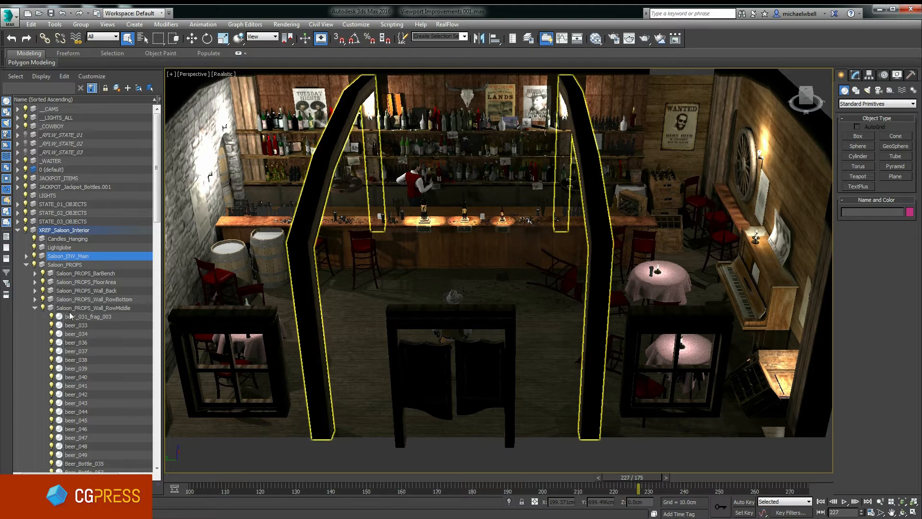
pyautogui.click(86, 308)
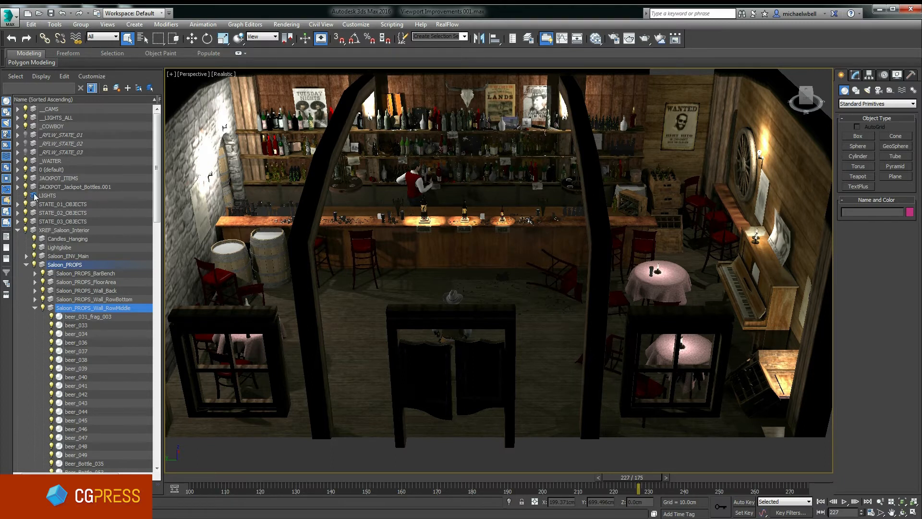
pyautogui.doubleClick(137, 306)
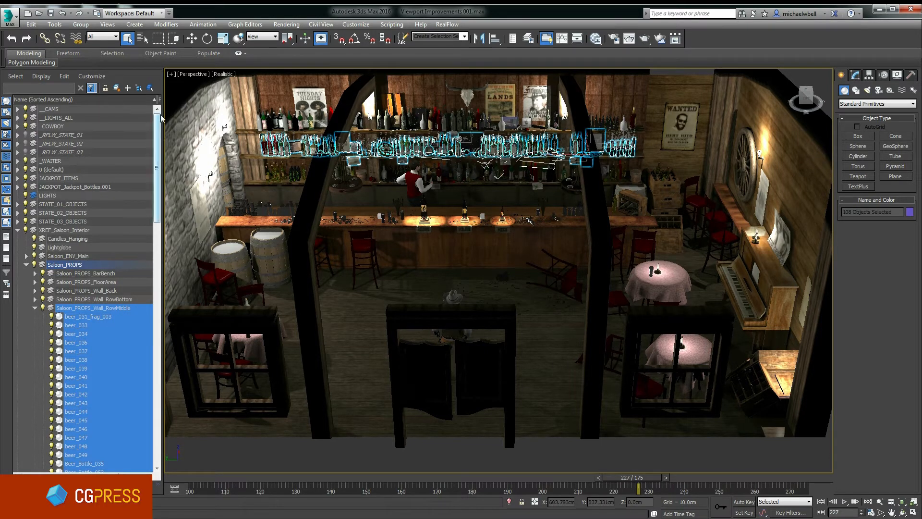
pyautogui.click(128, 88)
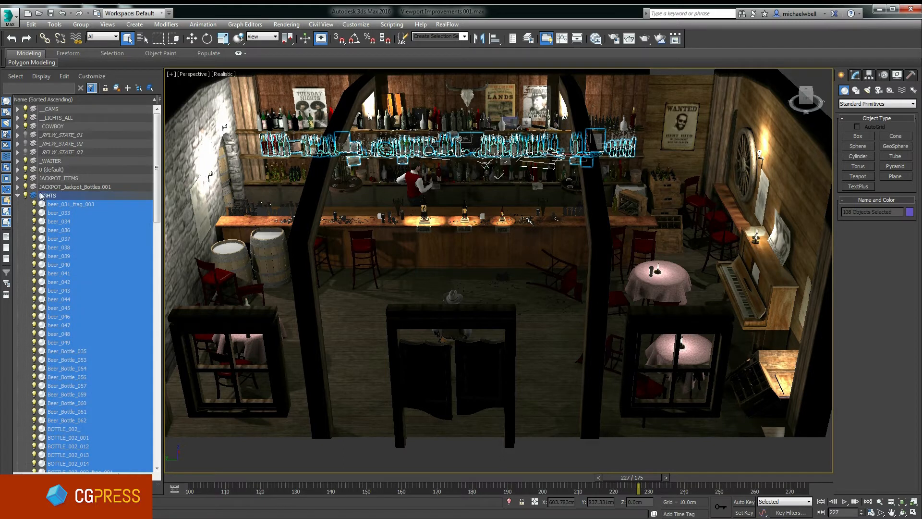
pyautogui.click(26, 195)
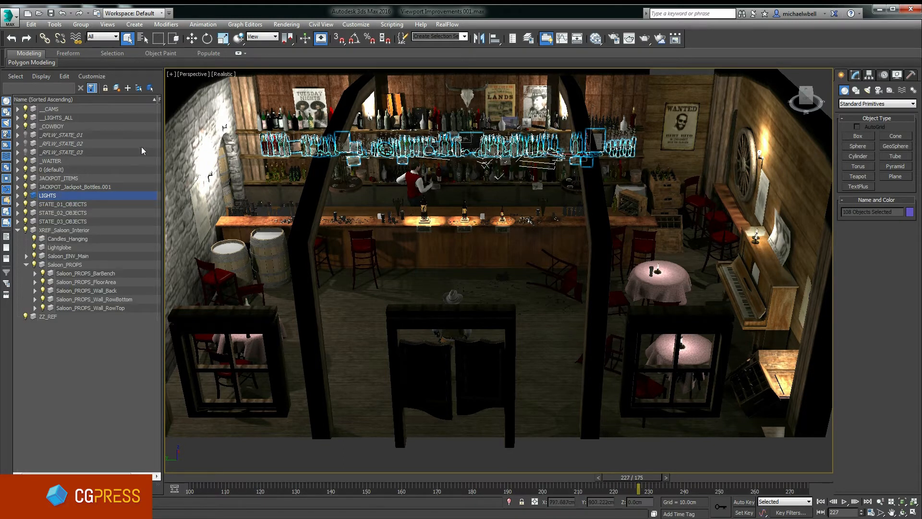
# Open floating Scene Explorer and Layer Explorer windows over the viewport
pyautogui.click(514, 38)
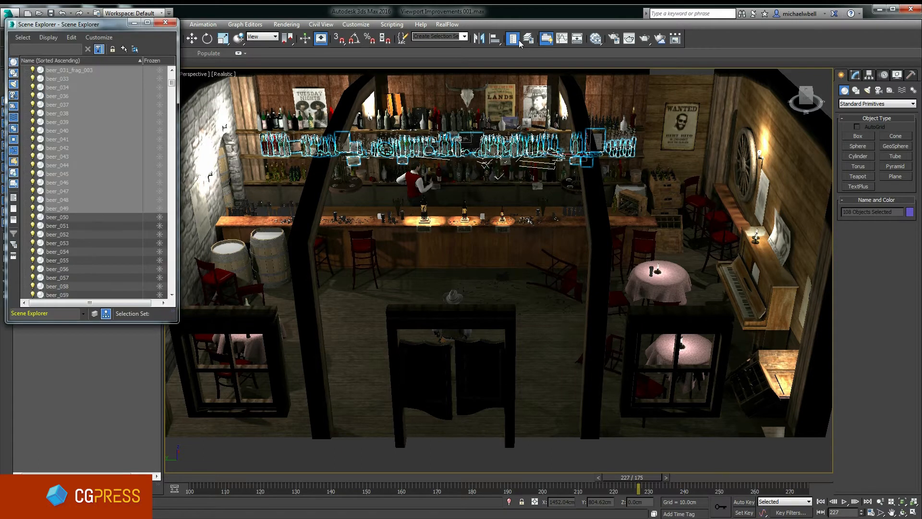
pyautogui.click(531, 40)
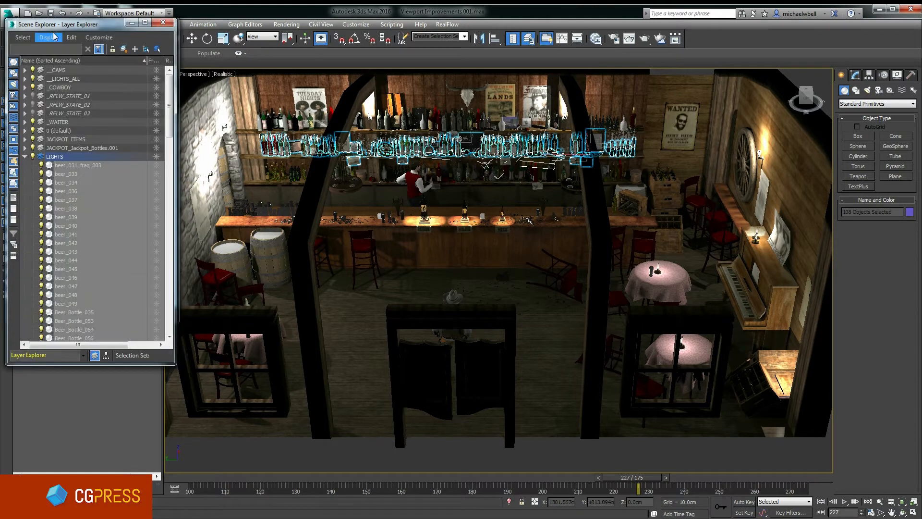
pyautogui.moveTo(44, 25); pyautogui.dragTo(238, 70)
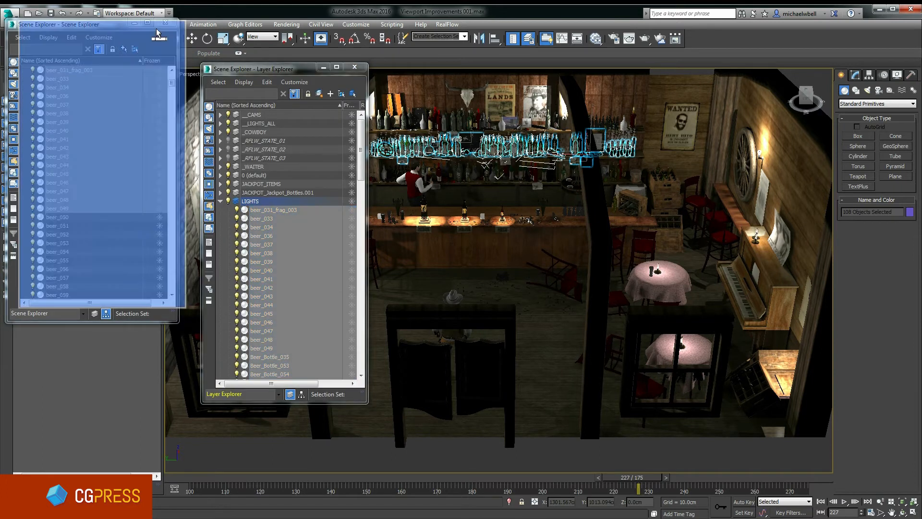
pyautogui.moveTo(123, 26); pyautogui.dragTo(504, 93)
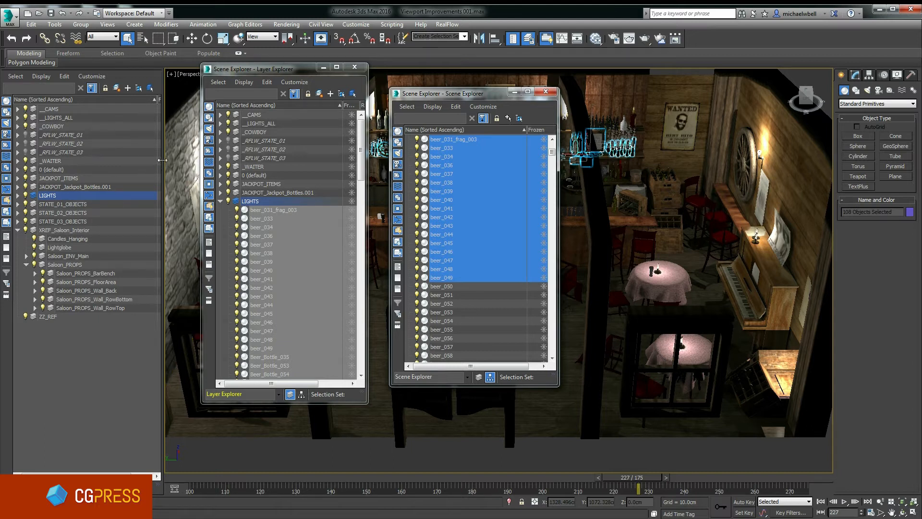
# Widen the docked explorer to reveal its Frozen column and show the Tools explorers list
pyautogui.moveTo(163, 159); pyautogui.dragTo(199, 158)
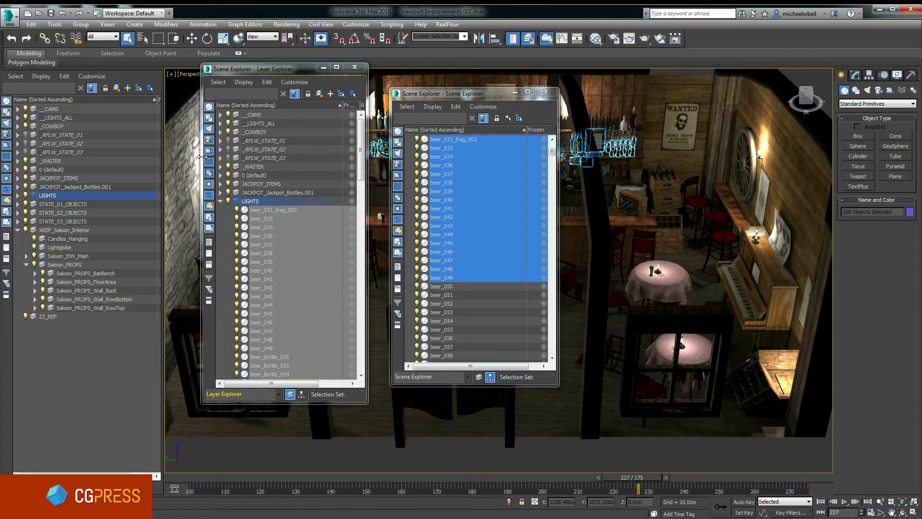
pyautogui.moveTo(192, 126); pyautogui.dragTo(135, 100)
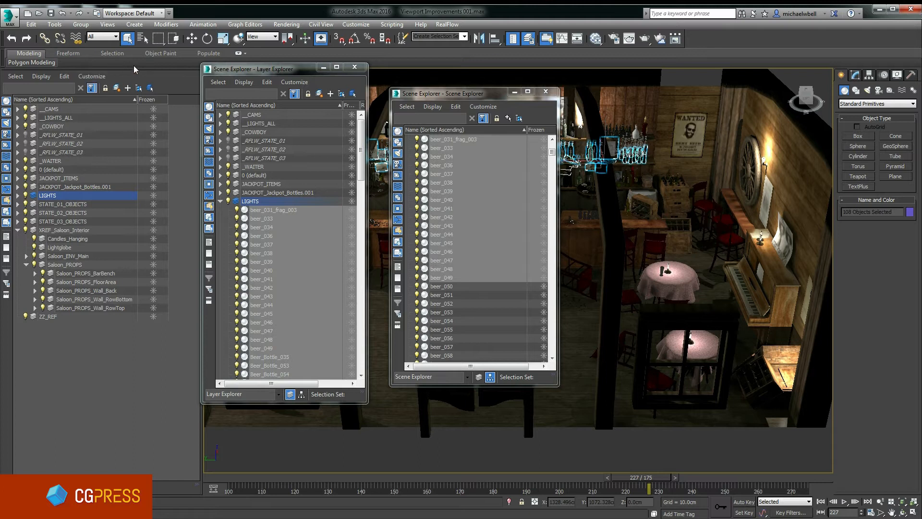
pyautogui.click(55, 24)
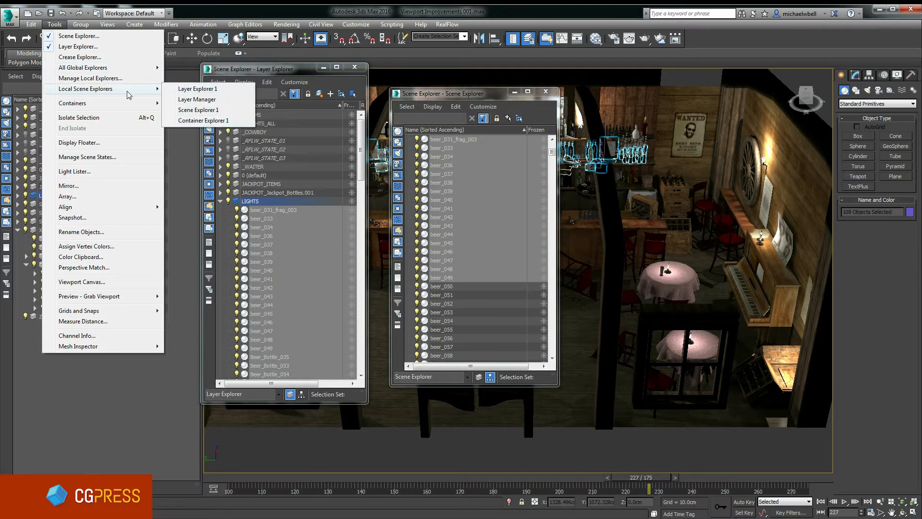
pyautogui.moveTo(84, 68)
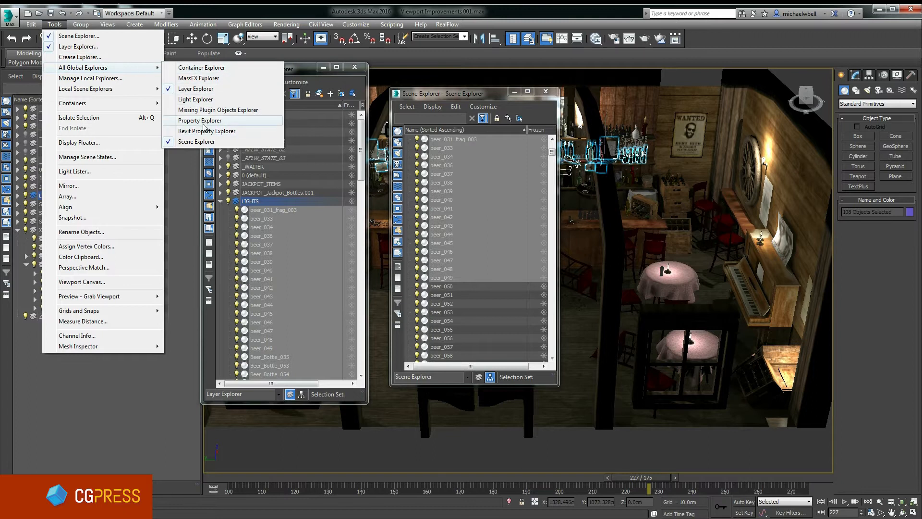
pyautogui.click(196, 99)
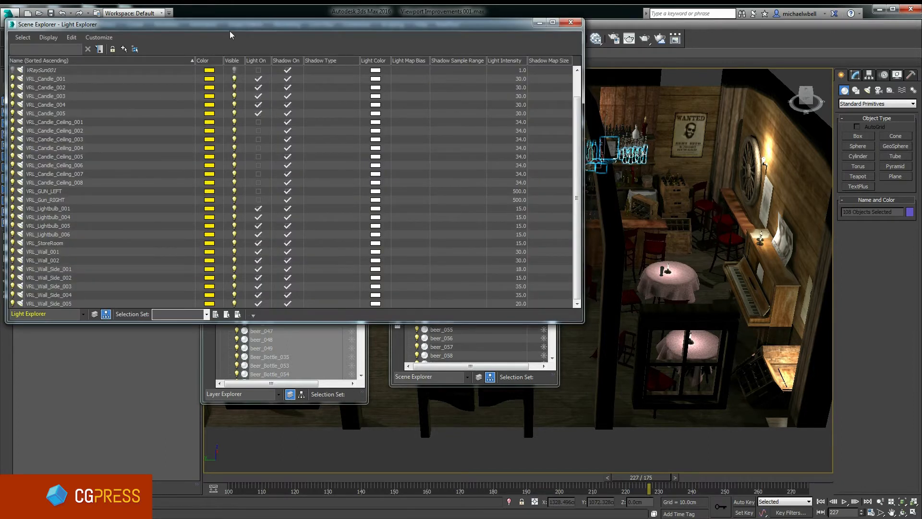
pyautogui.moveTo(230, 24); pyautogui.dragTo(645, 102)
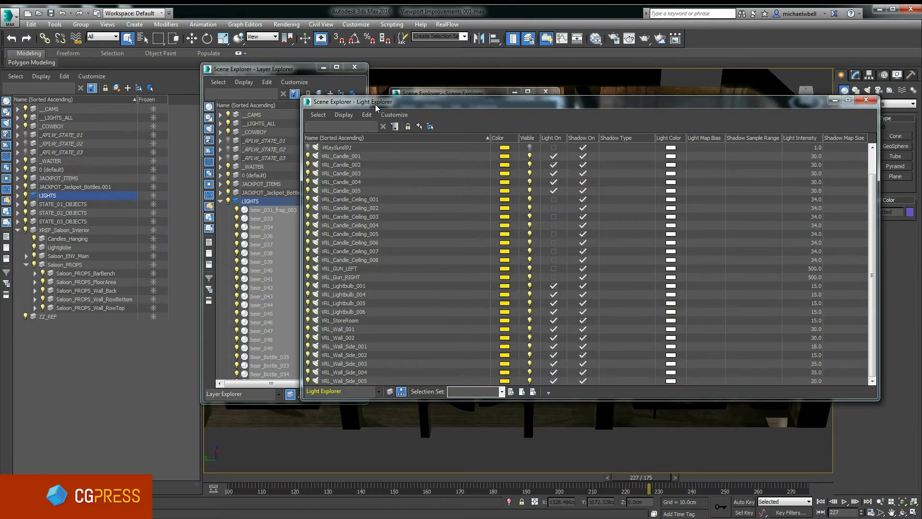
pyautogui.click(309, 101)
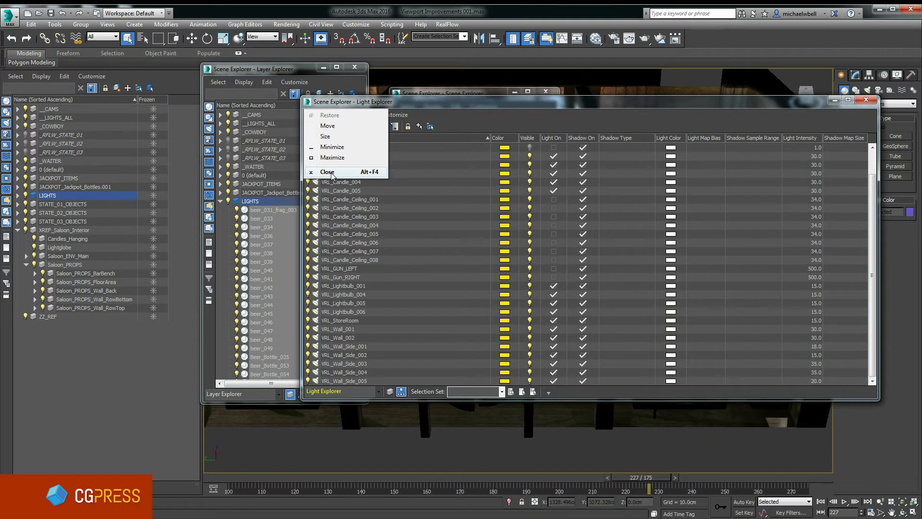
pyautogui.click(327, 172)
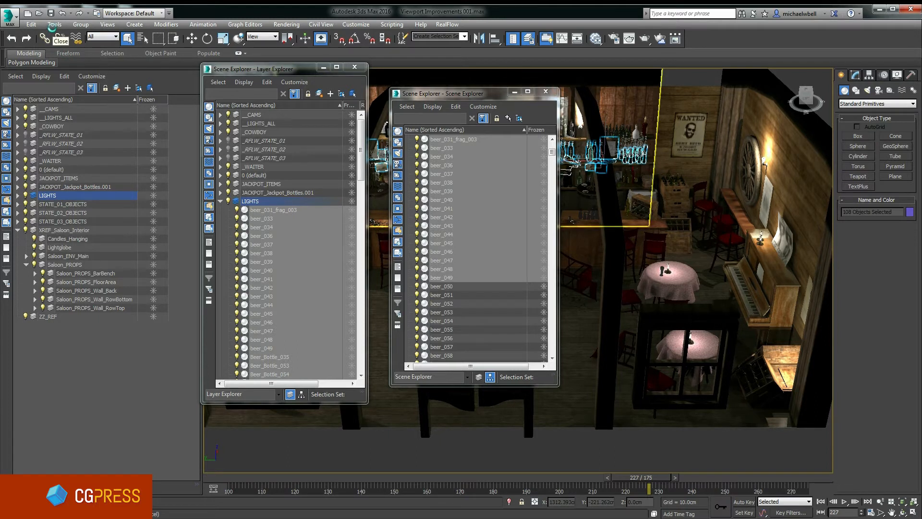
# Review Layer Explorer 1 in Manage Local Explorers and close the manager
pyautogui.click(56, 24)
pyautogui.moveTo(85, 88)
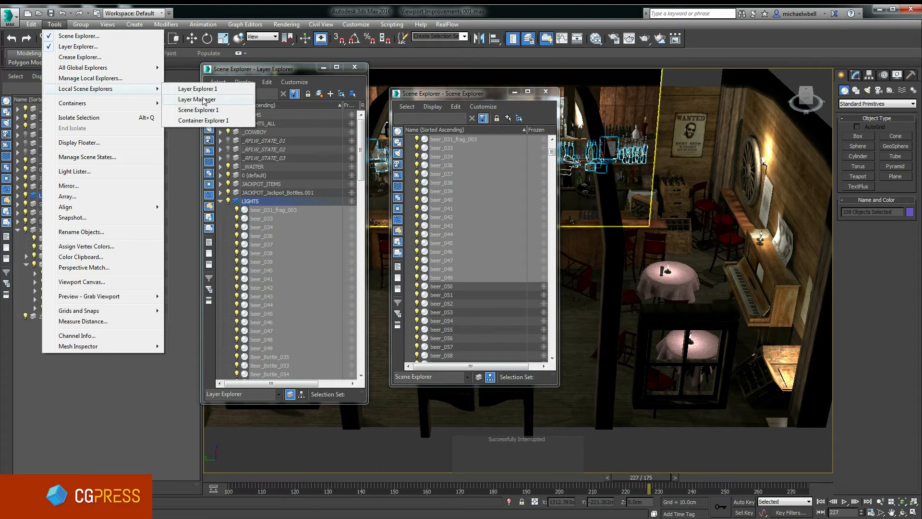
pyautogui.click(90, 78)
pyautogui.click(139, 137)
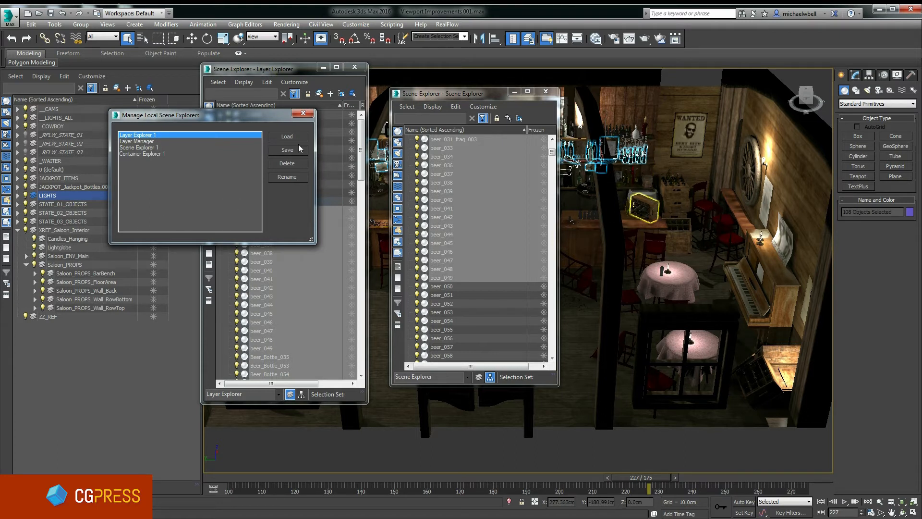
pyautogui.click(302, 115)
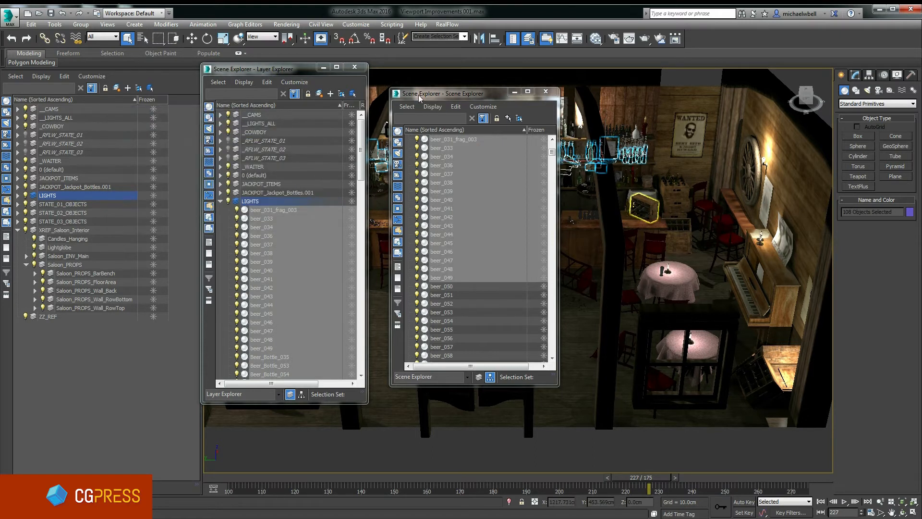
# Close both floating explorers and remove the docked explorer so the viewport fills the width
pyautogui.moveTo(447, 93); pyautogui.dragTo(703, 59)
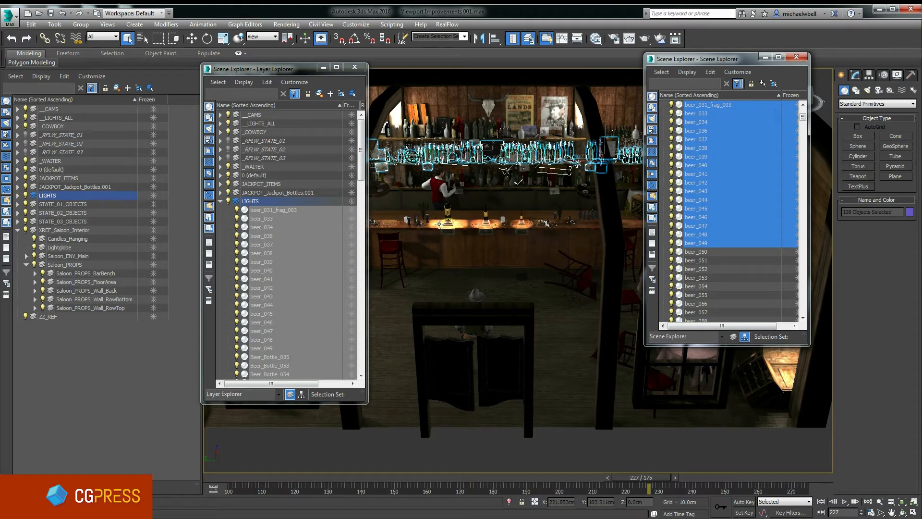
pyautogui.click(355, 66)
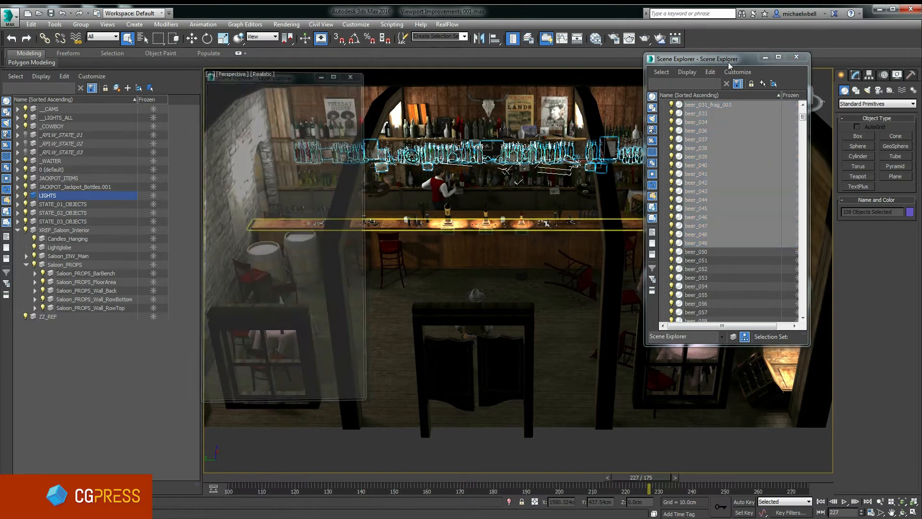
pyautogui.click(796, 59)
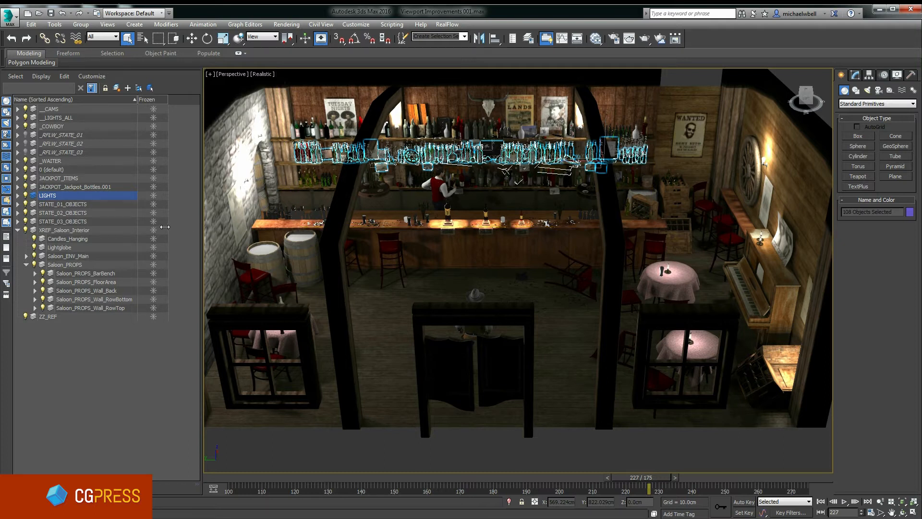
pyautogui.moveTo(165, 227); pyautogui.dragTo(172, 223)
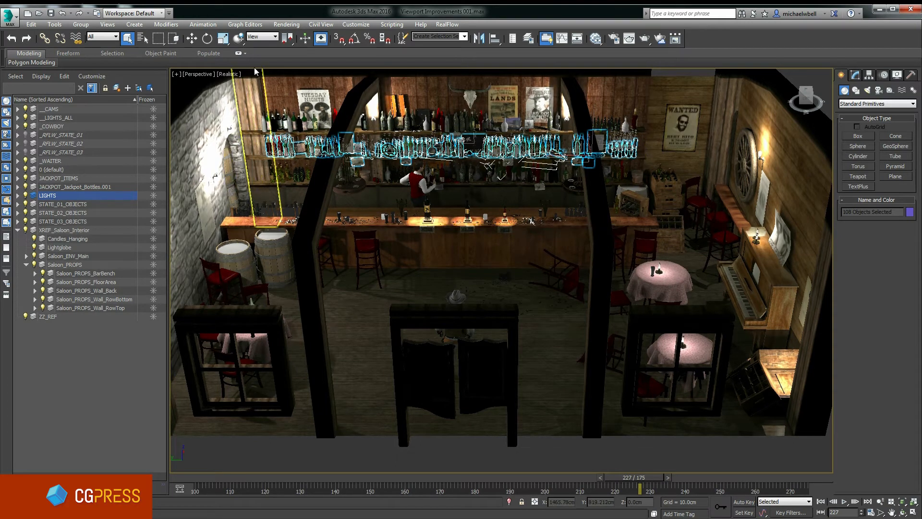
pyautogui.rightClick(103, 70)
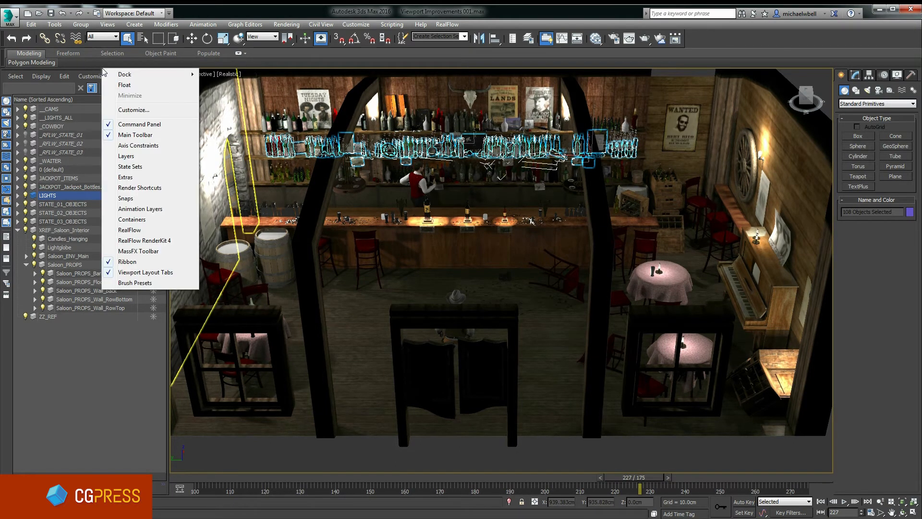
pyautogui.click(124, 85)
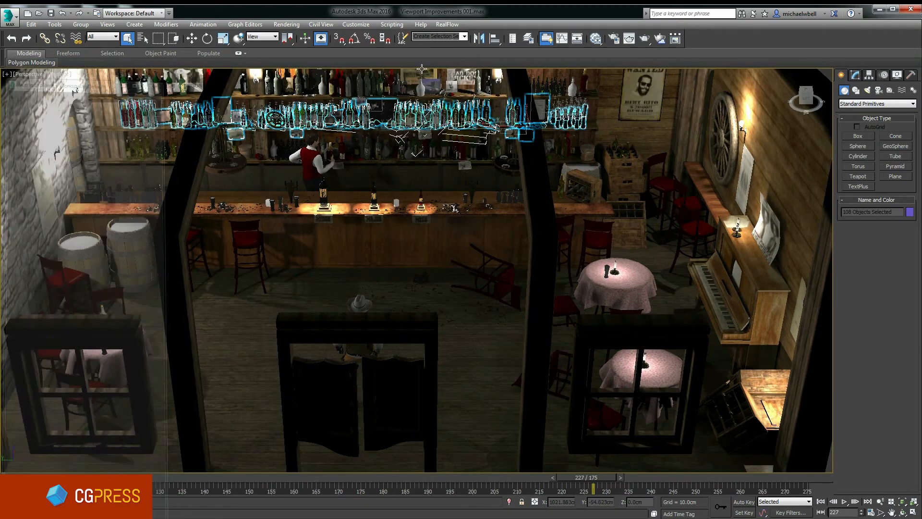
# Reopen the Layer Explorer as a floating window and close it again
pyautogui.click(532, 40)
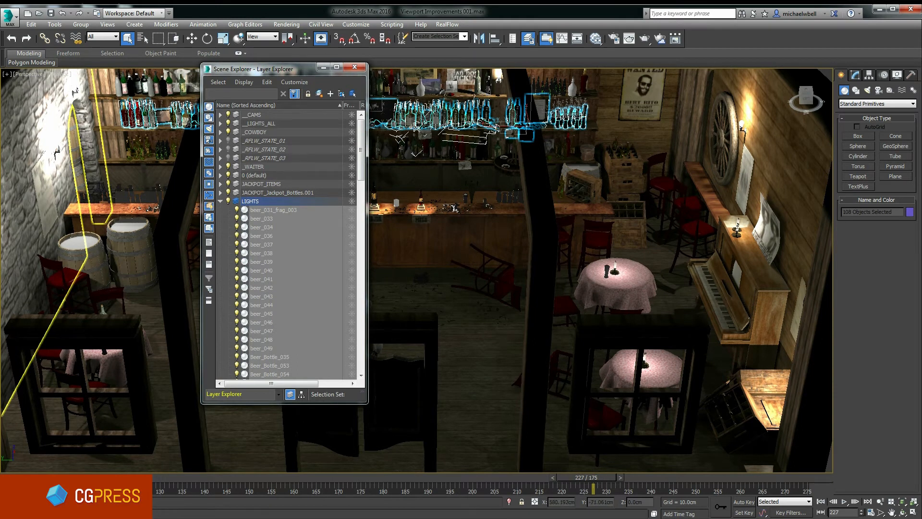
pyautogui.click(353, 69)
pyautogui.moveTo(393, 173); pyautogui.dragTo(418, 212, button='middle')
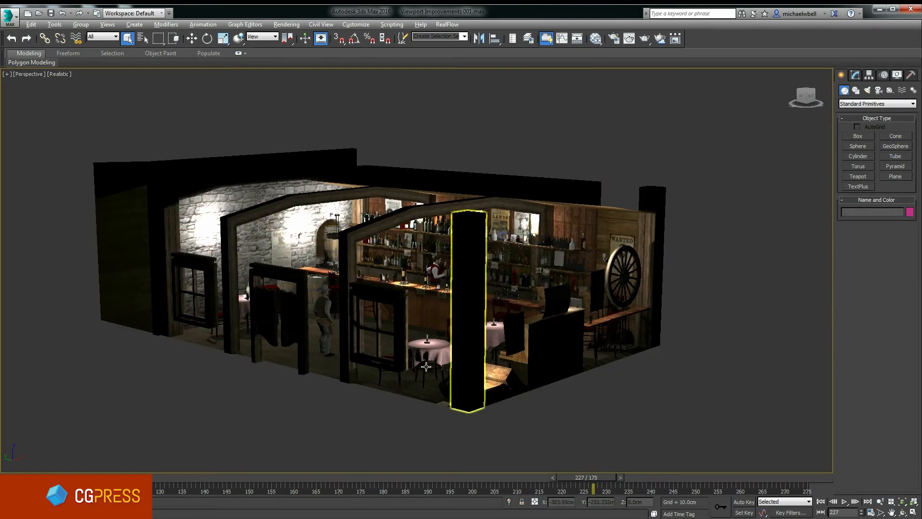
# Select the beer glass on the bar counter and zoom the view onto it with Z
pyautogui.keyDown('alt'); pyautogui.moveTo(439, 372); pyautogui.dragTo(462, 359, button='middle'); pyautogui.keyUp('alt')
pyautogui.scroll(3, 505, 309)
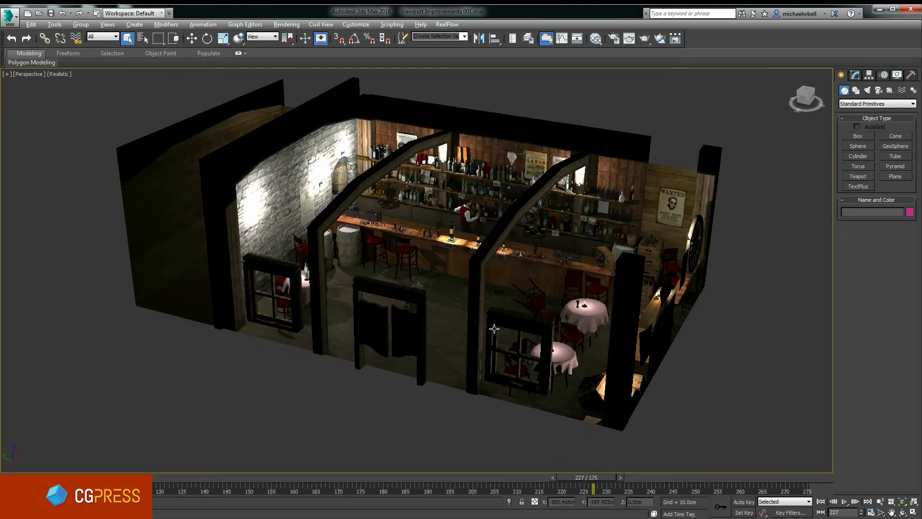
pyautogui.moveTo(551, 255); pyautogui.dragTo(536, 238, button='middle')
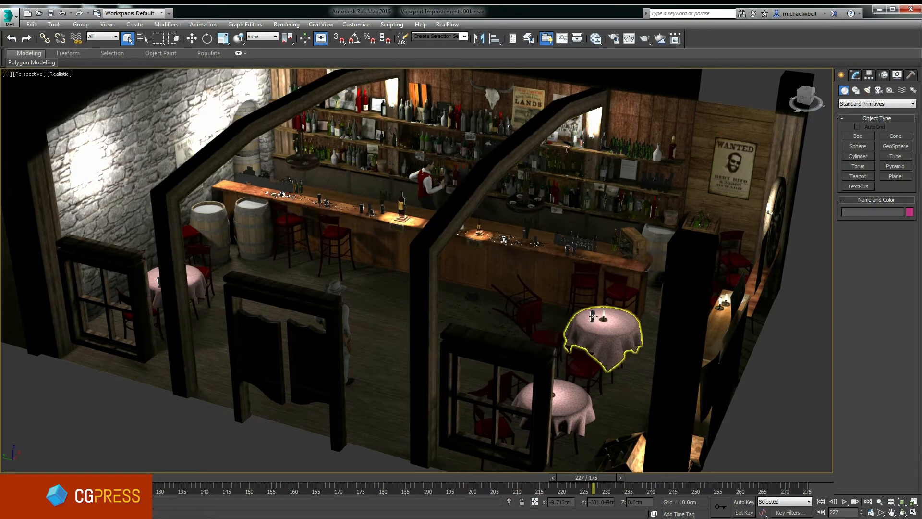
pyautogui.click(573, 249)
pyautogui.press('z')
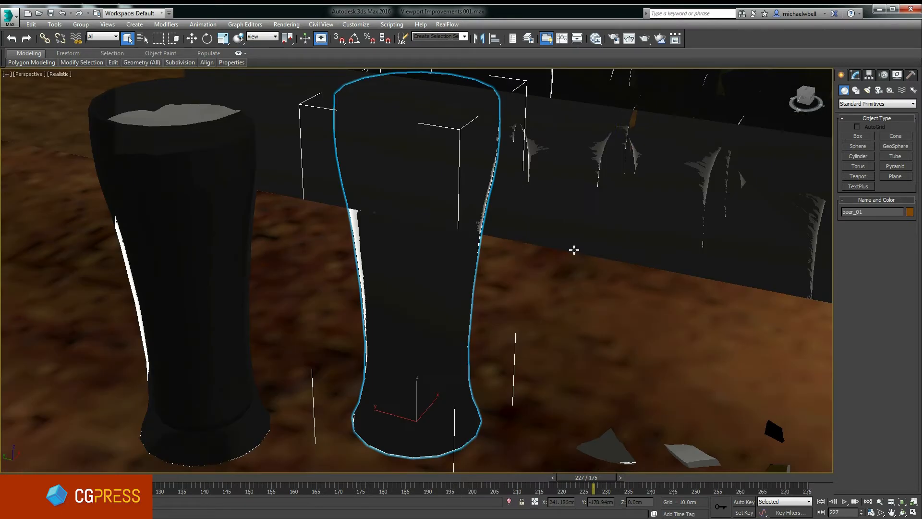
pyautogui.scroll(-1, 534, 251)
pyautogui.scroll(-2, 492, 248)
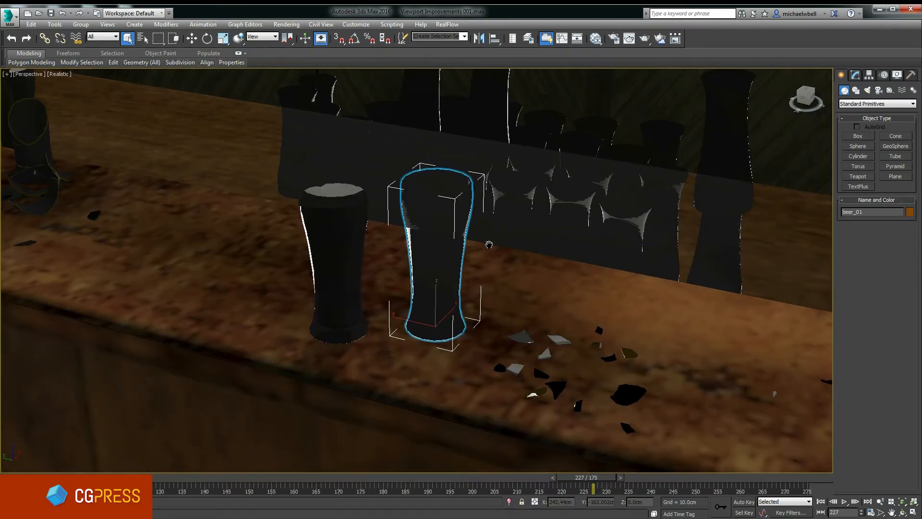
pyautogui.scroll(-2, 479, 240)
pyautogui.keyDown('alt'); pyautogui.moveTo(467, 235); pyautogui.dragTo(465, 242, button='middle'); pyautogui.keyUp('alt')
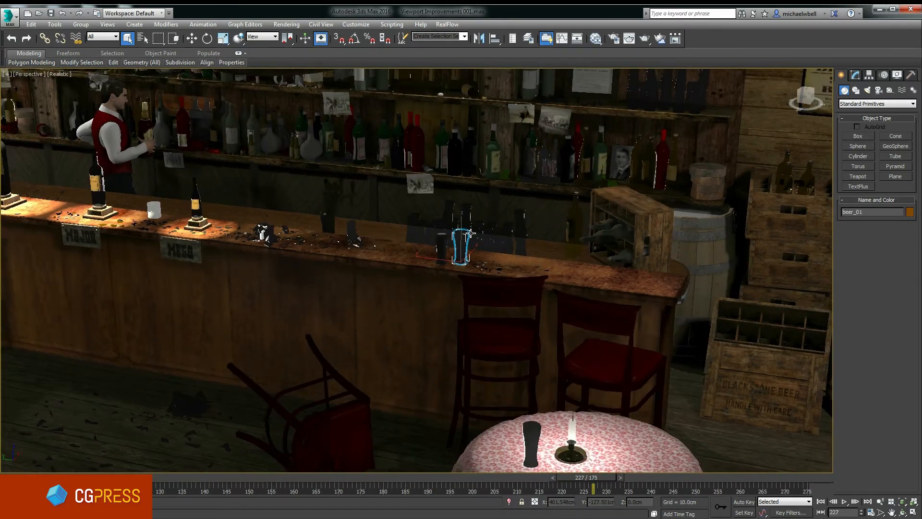
pyautogui.scroll(1, 464, 236)
pyautogui.scroll(1, 465, 235)
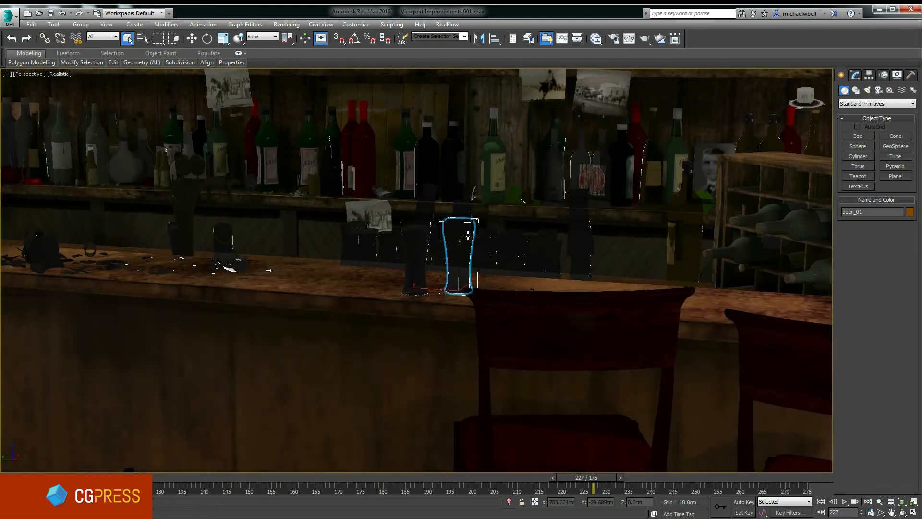
pyautogui.scroll(1, 465, 234)
pyautogui.moveTo(466, 236)
pyautogui.keyDown('alt'); pyautogui.mouseDown(button='middle')
pyautogui.moveTo(474, 229)
pyautogui.moveTo(471, 213)
pyautogui.mouseUp(button='middle'); pyautogui.keyUp('alt')
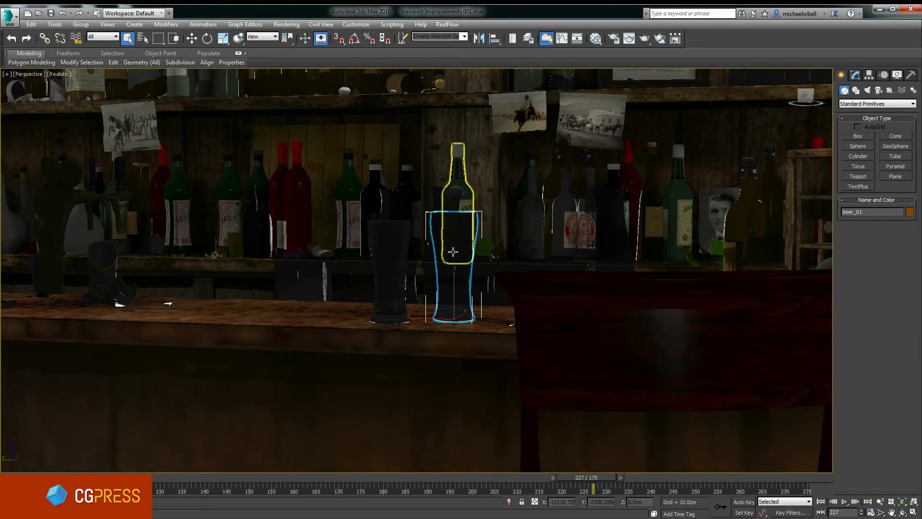
# Cycle selection through overlapping beer_027 and coldie60 back to beer_01
pyautogui.click(436, 260)
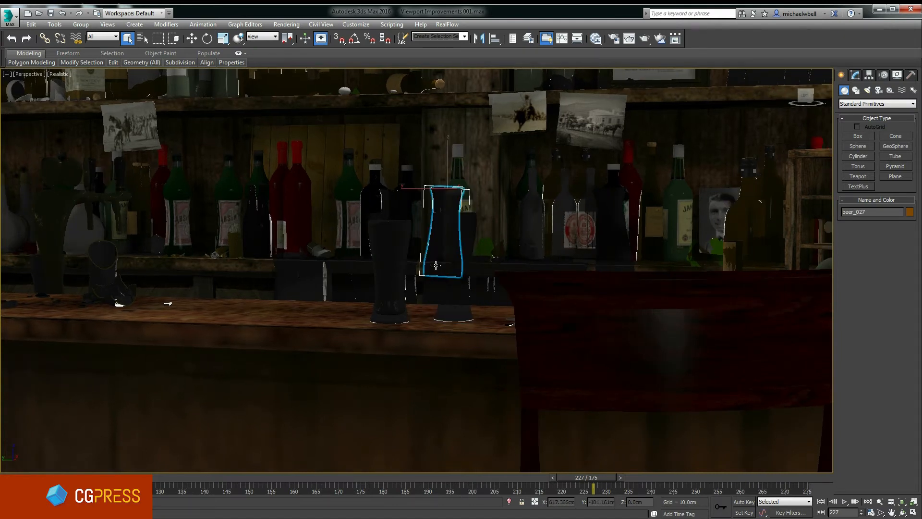
pyautogui.click(448, 250)
pyautogui.click(448, 249)
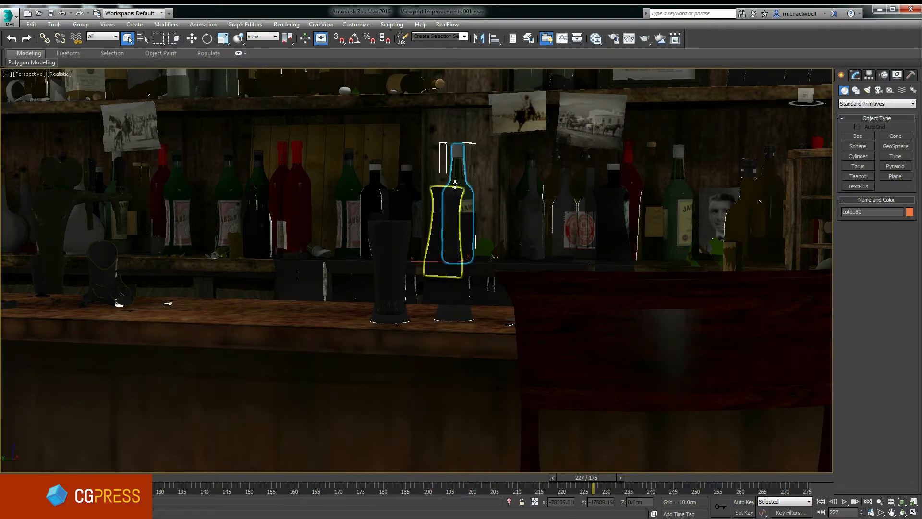
pyautogui.click(449, 276)
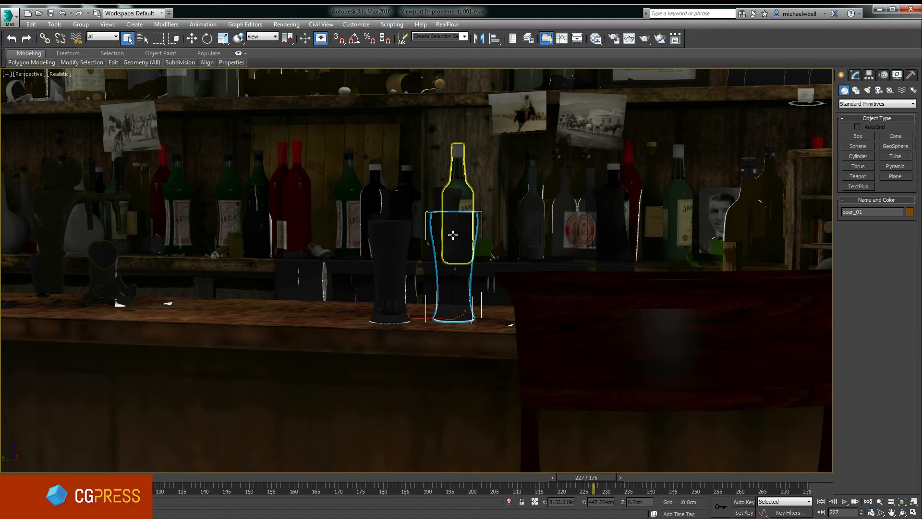
# Cycle selection from the bottle behind the glass to the Archways object
pyautogui.click(453, 234)
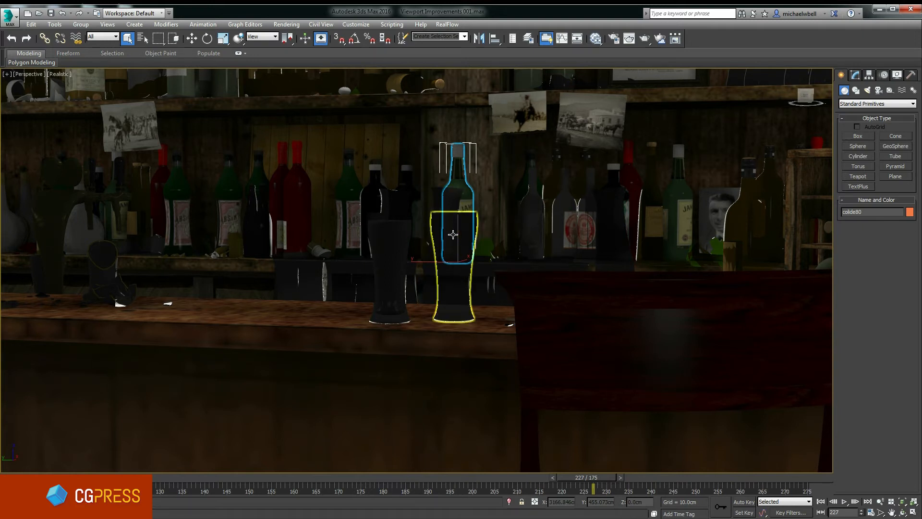
pyautogui.click(452, 235)
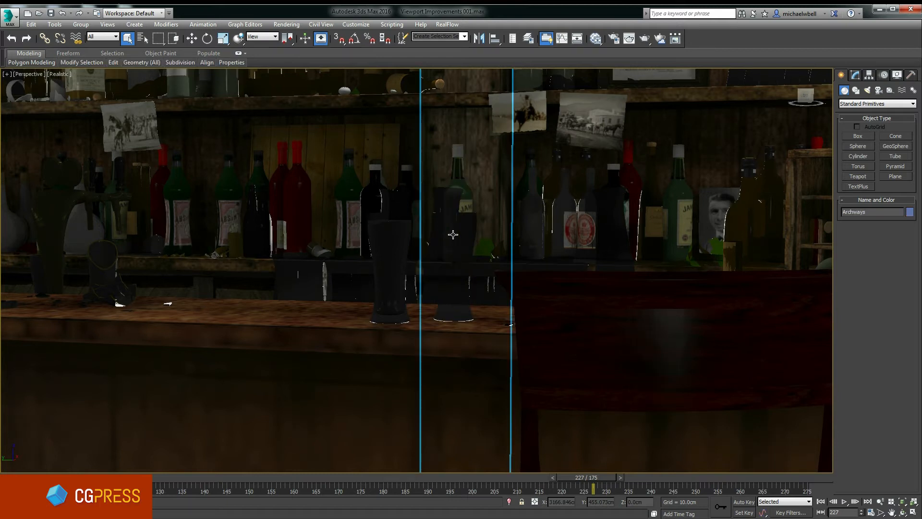
pyautogui.scroll(-3, 453, 235)
pyautogui.scroll(-3, 432, 245)
pyautogui.scroll(1, 413, 256)
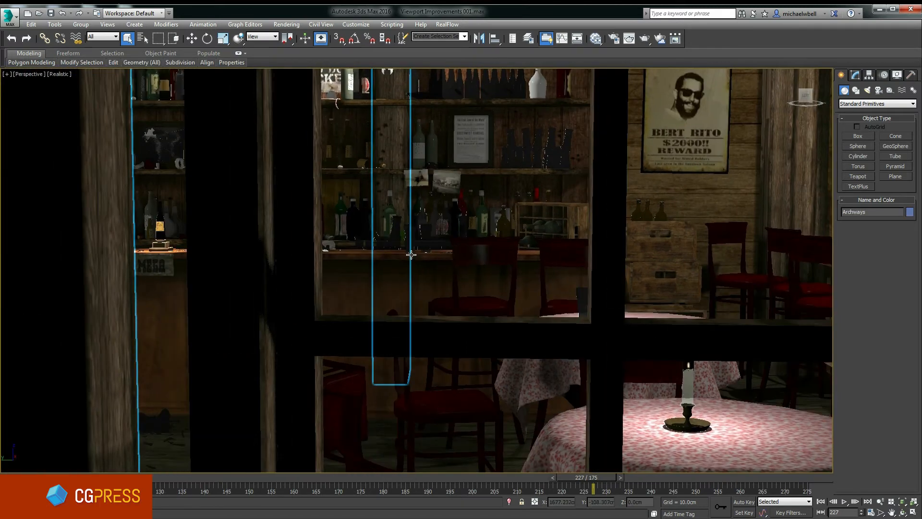
pyautogui.scroll(2, 412, 257)
pyautogui.scroll(2, 418, 231)
pyautogui.scroll(1, 426, 162)
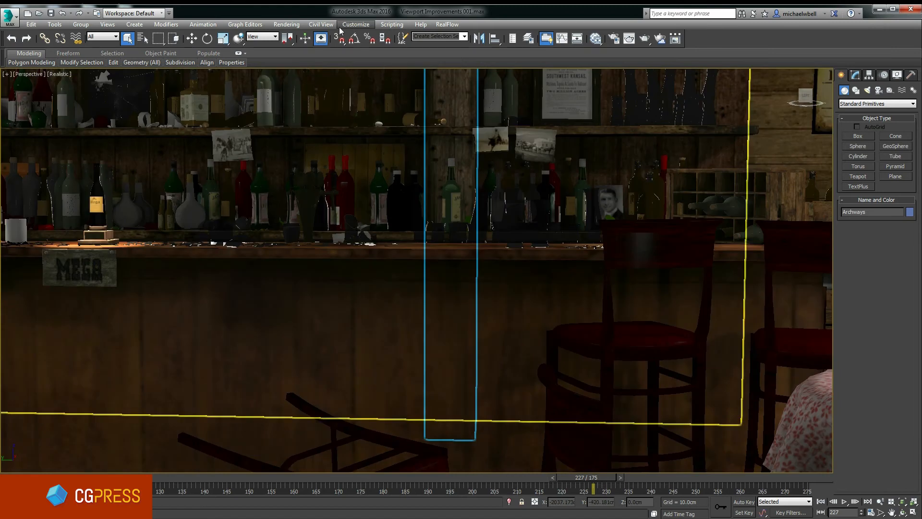
# Confirm overlay preview and outline selection highlights in Preferences > Viewports
pyautogui.click(356, 24)
pyautogui.click(370, 178)
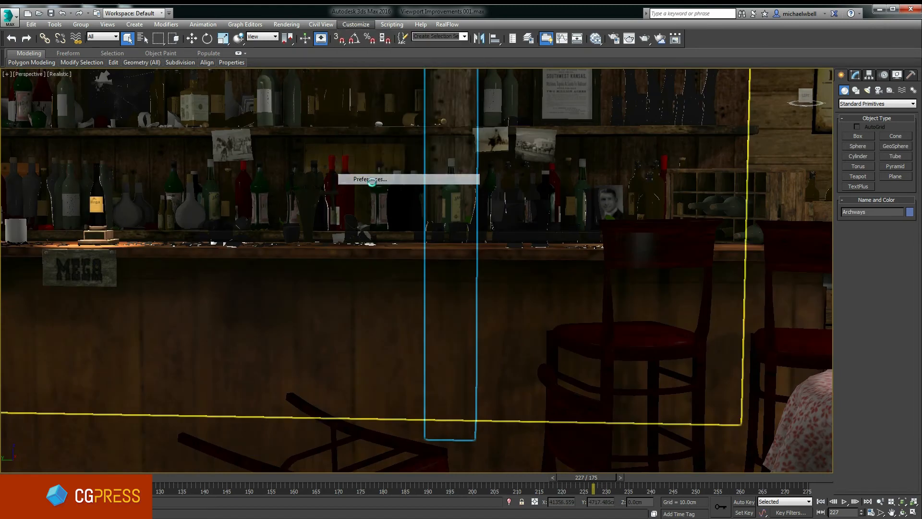
pyautogui.click(392, 139)
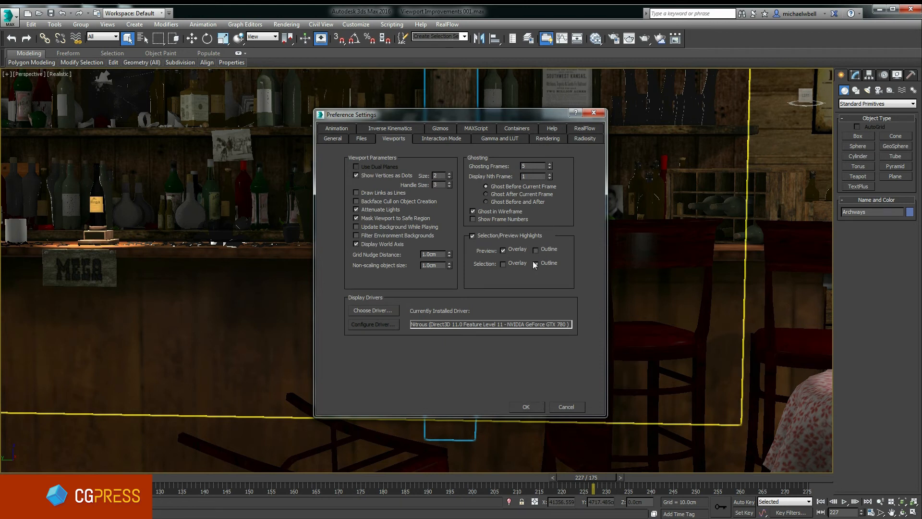
pyautogui.click(529, 407)
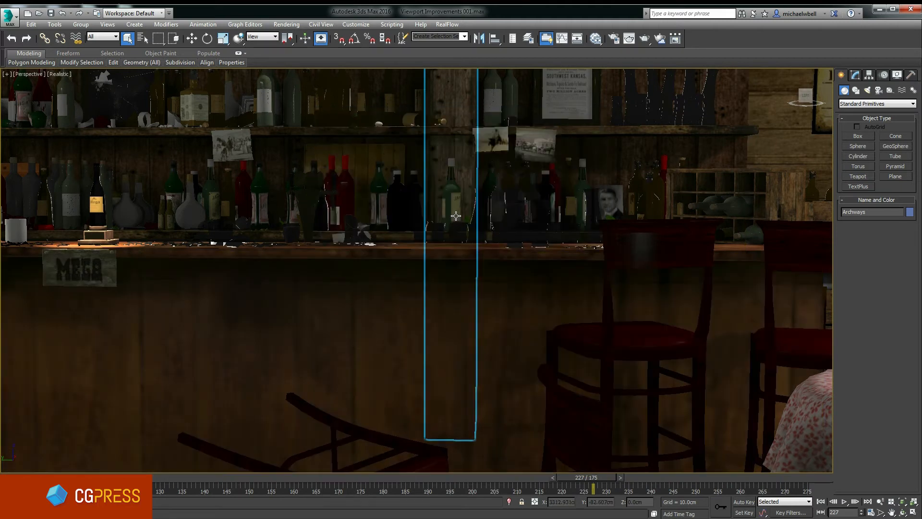
# Select shelf bottles to see the cyan outline highlight, panning along the shelves
pyautogui.click(450, 192)
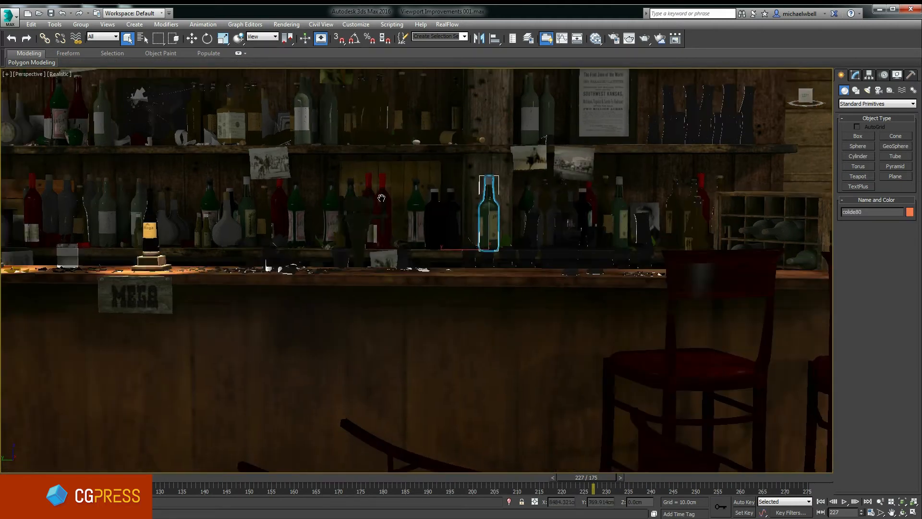
pyautogui.moveTo(403, 187); pyautogui.dragTo(450, 213, button='middle')
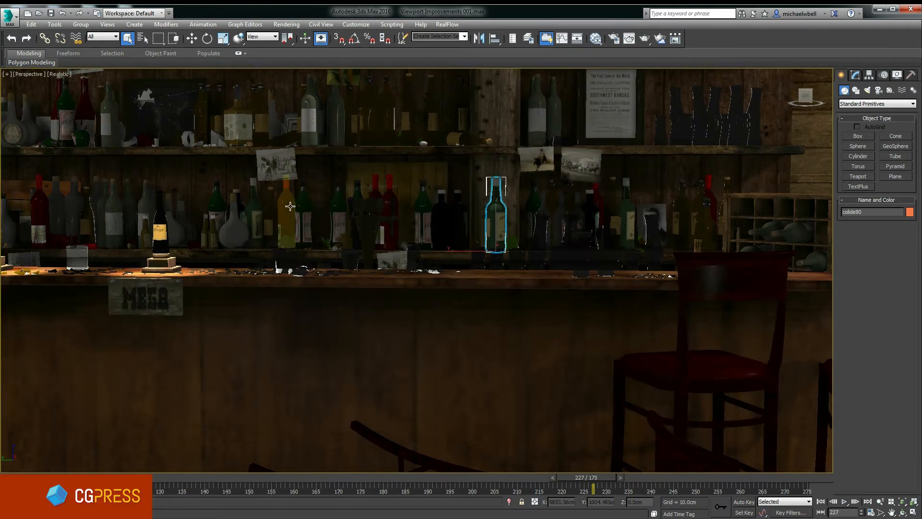
pyautogui.click(290, 207)
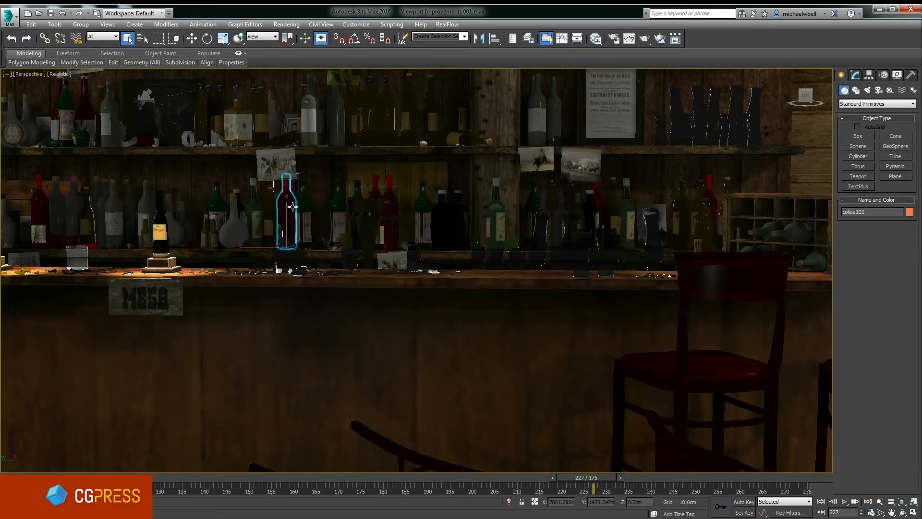
pyautogui.click(27, 75)
pyautogui.moveTo(67, 85)
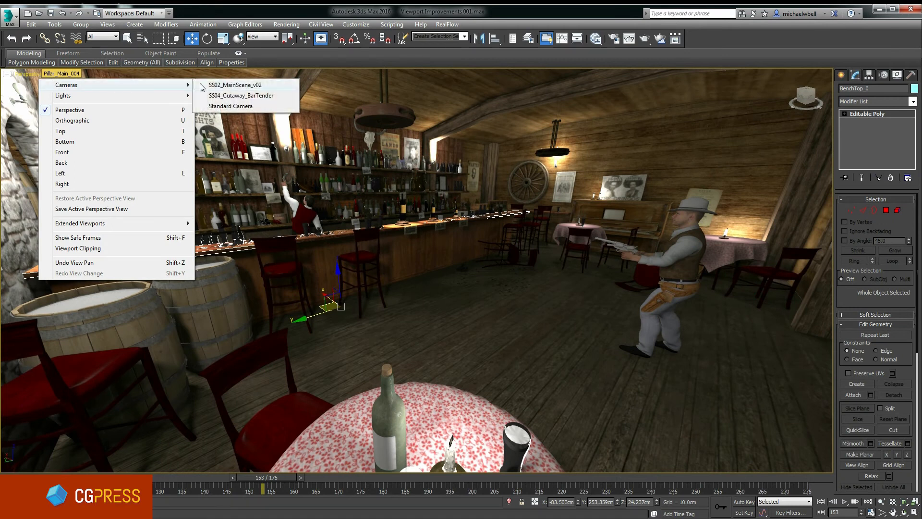
# Look through Standard Camera at the cowboy's revolvers and select that camera
pyautogui.click(231, 106)
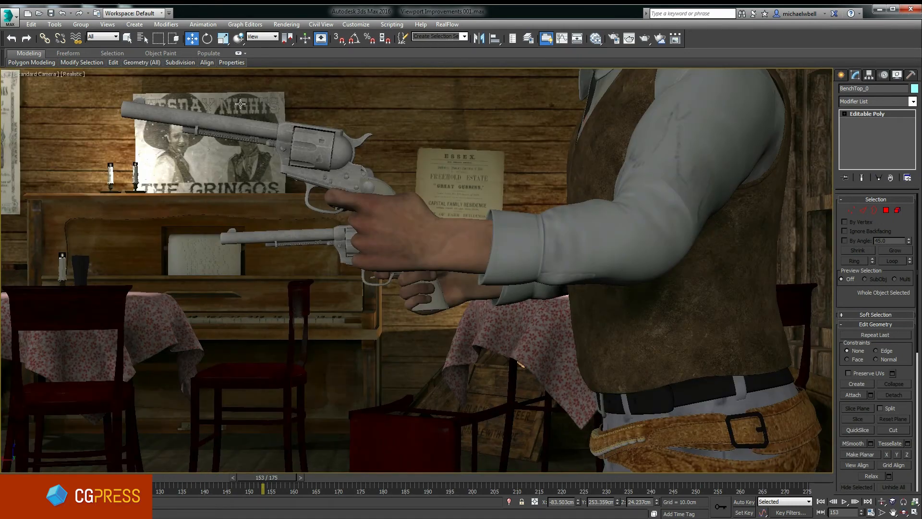
pyautogui.click(369, 183)
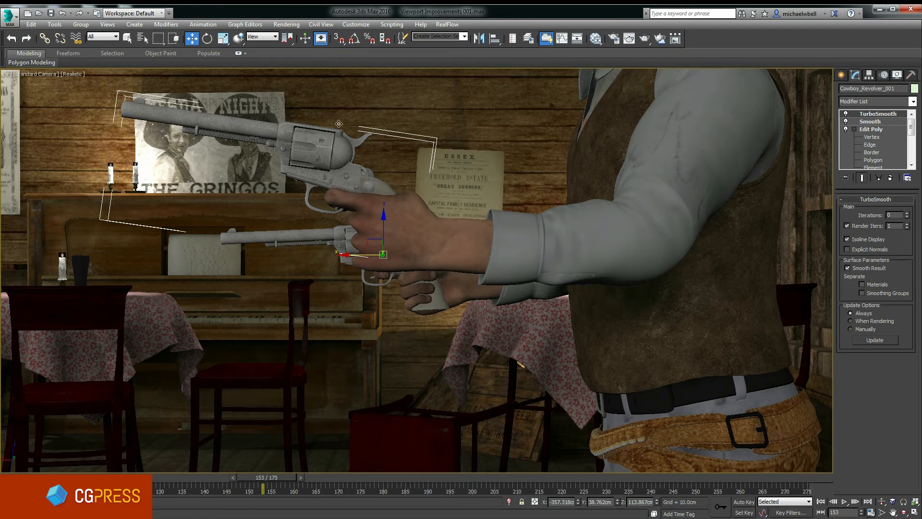
pyautogui.click(50, 74)
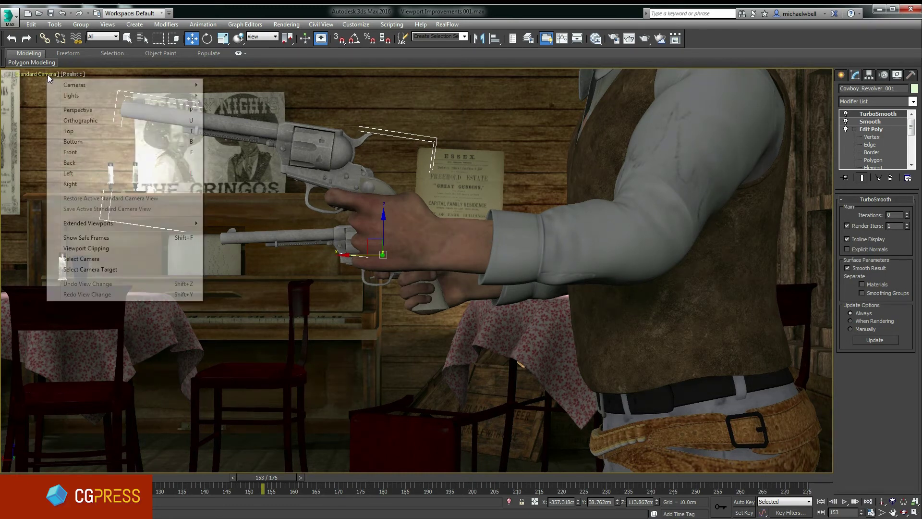
pyautogui.click(102, 258)
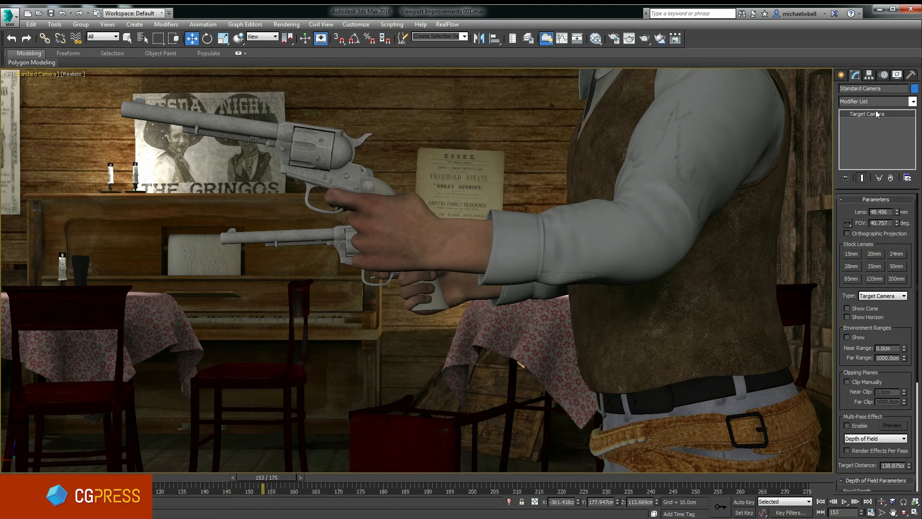
pyautogui.moveTo(849, 204); pyautogui.dragTo(858, 39)
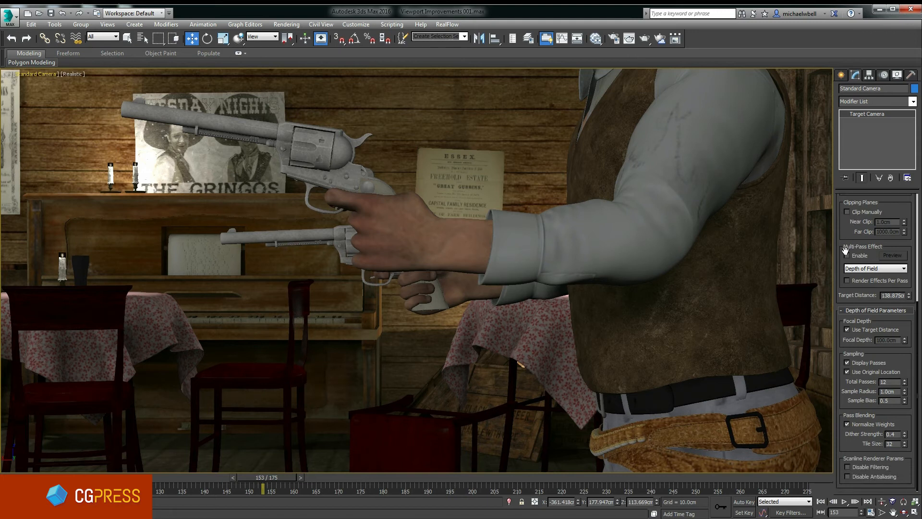
# Enable Motion Blur as the Standard Camera's multi-pass effect
pyautogui.click(875, 268)
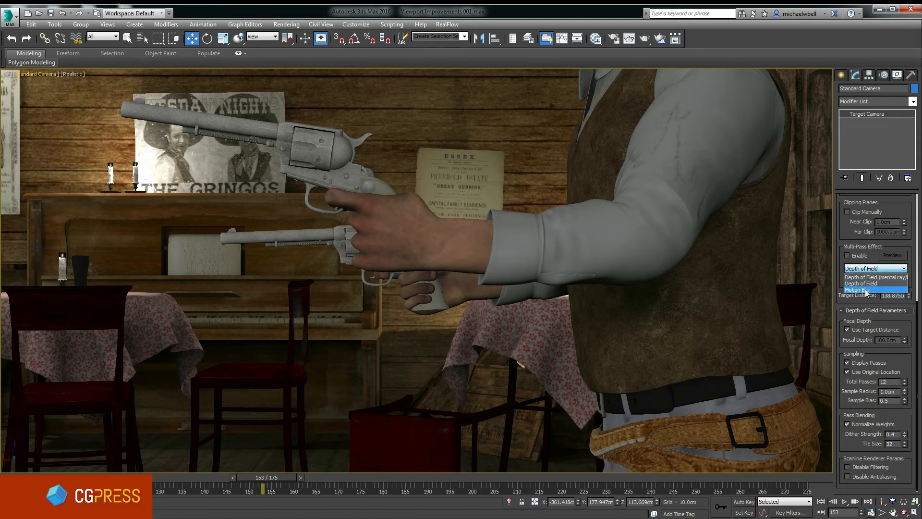
pyautogui.click(870, 292)
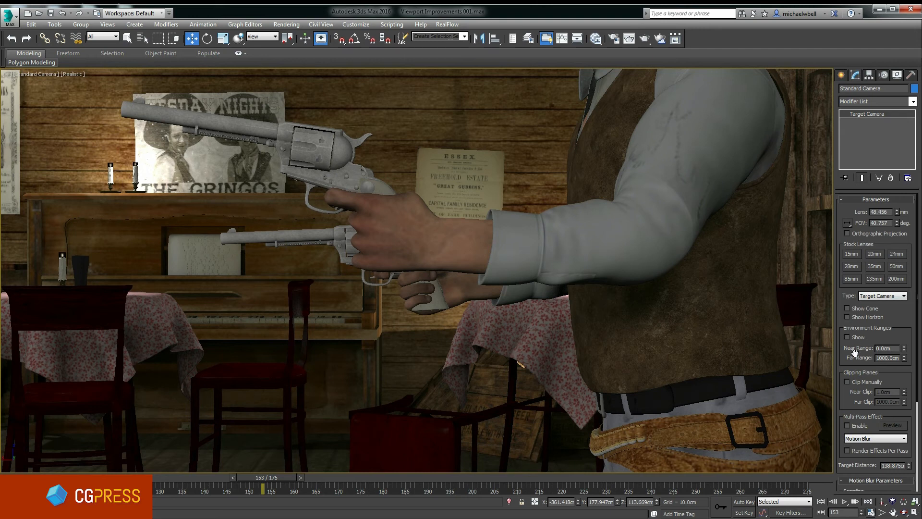
pyautogui.click(848, 425)
pyautogui.scroll(-4, 865, 397)
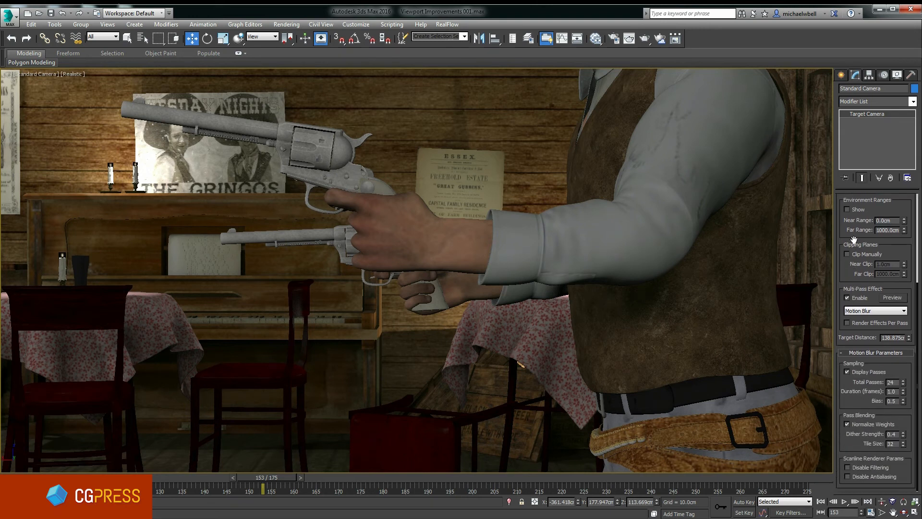
# Preview the motion blur with 12 total passes and clear the preview
pyautogui.click(893, 299)
pyautogui.click(896, 298)
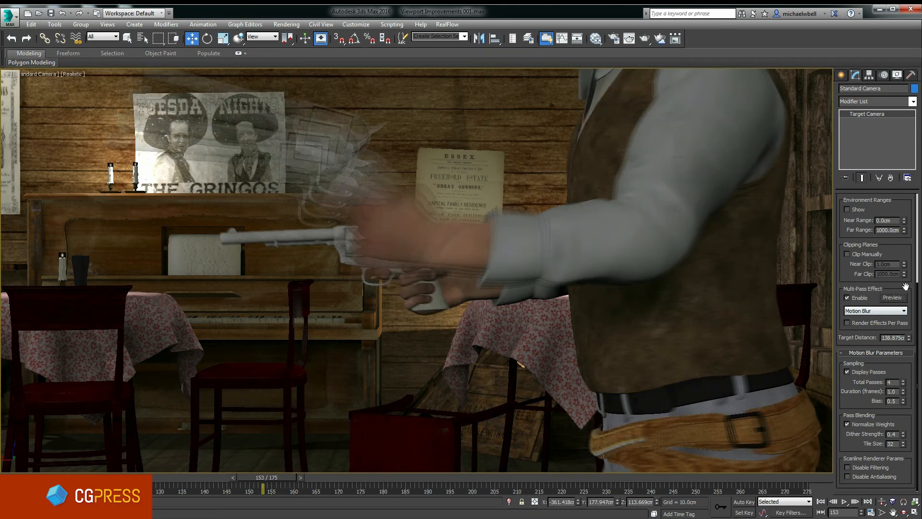
pyautogui.click(895, 382)
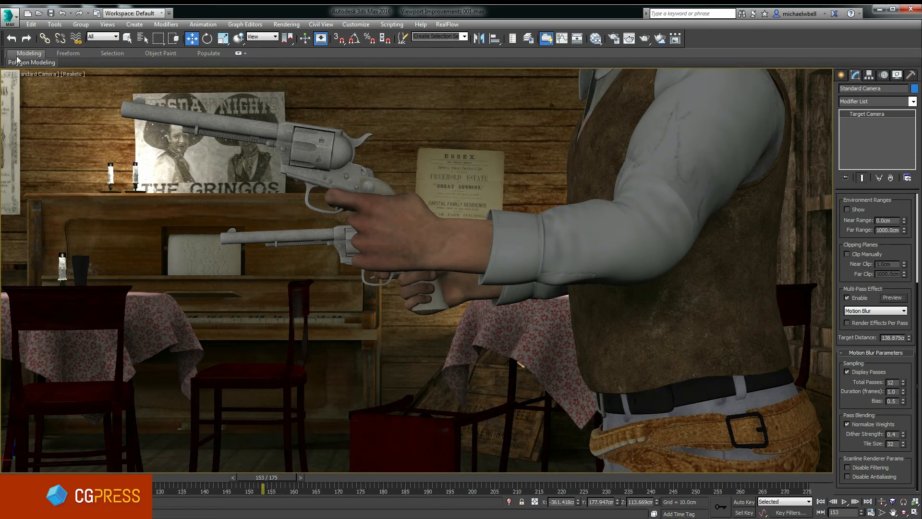
pyautogui.click(11, 76)
pyautogui.moveTo(43, 174)
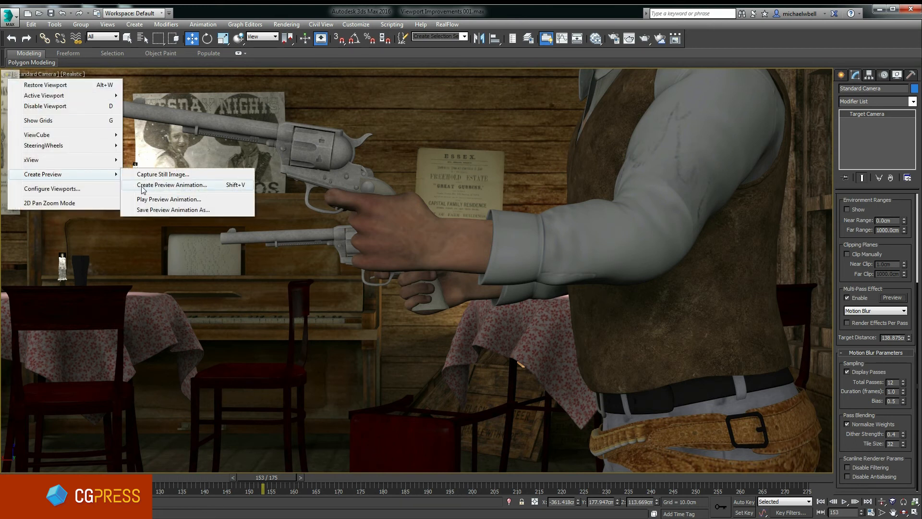
# Start a preview animation of the camera view from the viewport label menu
pyautogui.click(192, 186)
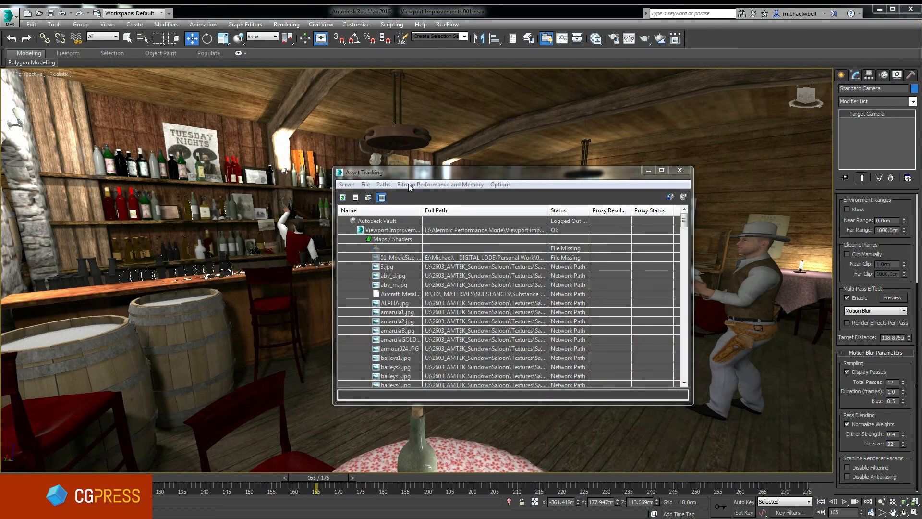
# Switch the Create panel to Alembic and choose AlembicObject
pyautogui.click(384, 184)
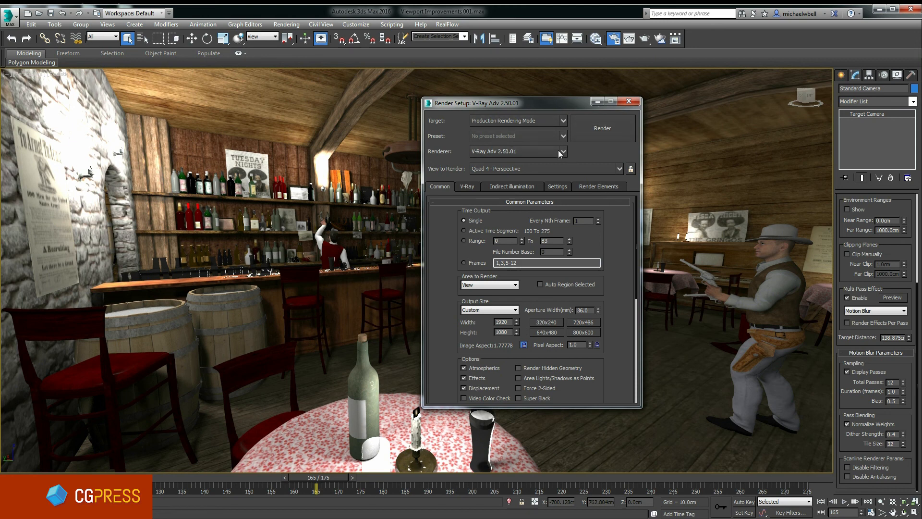
pyautogui.click(564, 121)
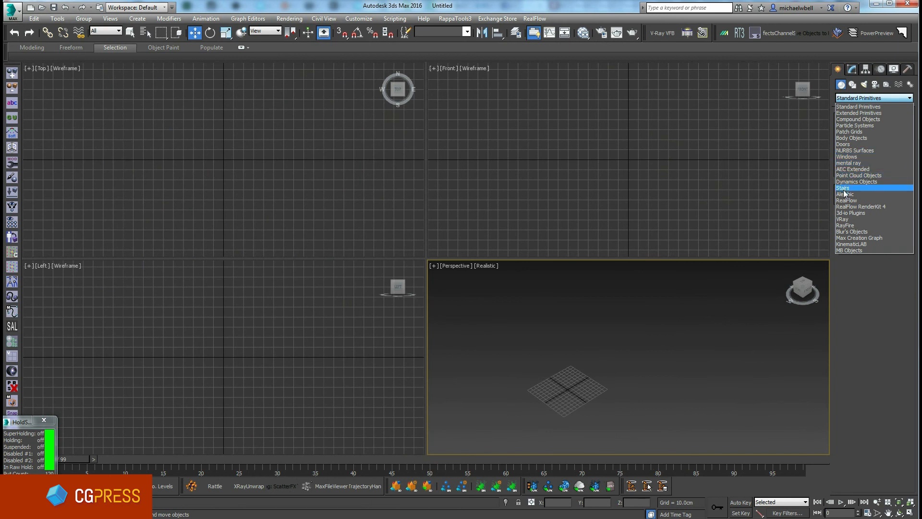
pyautogui.click(845, 193)
pyautogui.click(855, 130)
# Place Alembic cow objects side by side in the Perspective viewport
pyautogui.click(658, 332)
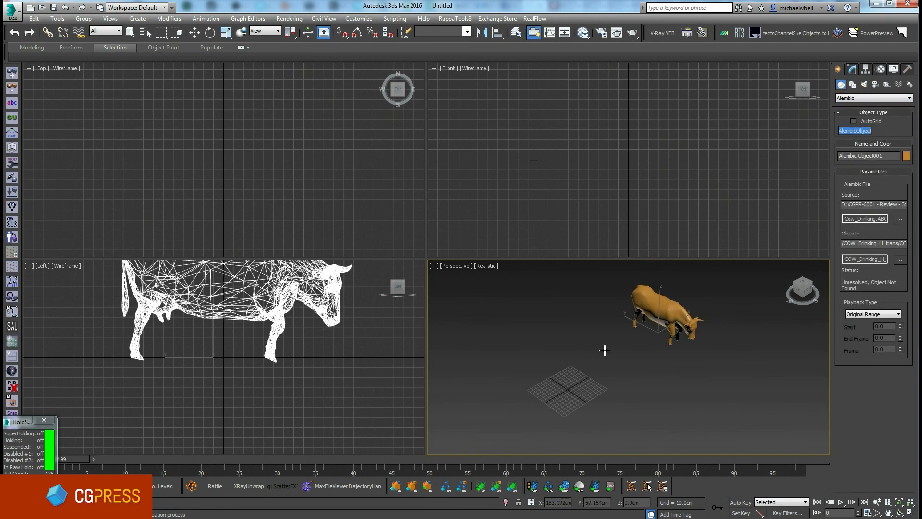
pyautogui.click(605, 350)
pyautogui.click(674, 368)
pyautogui.click(581, 385)
pyautogui.click(526, 320)
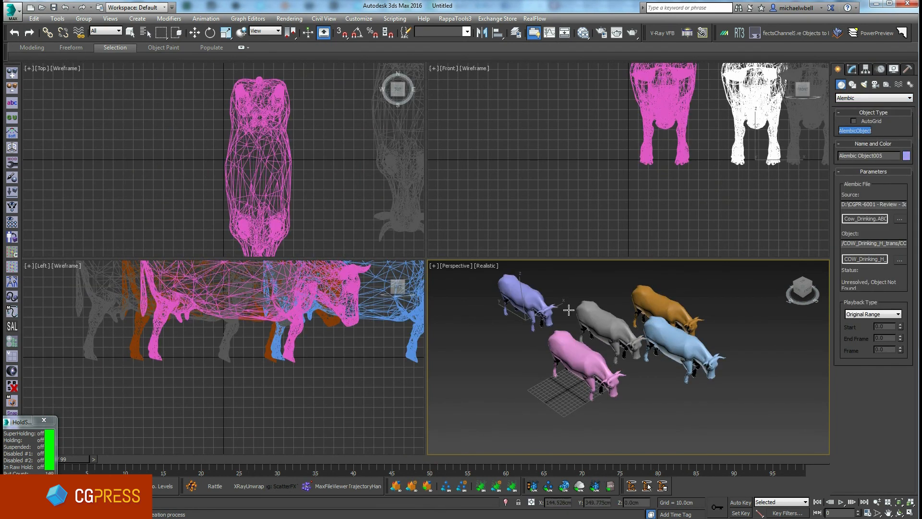
pyautogui.click(724, 301)
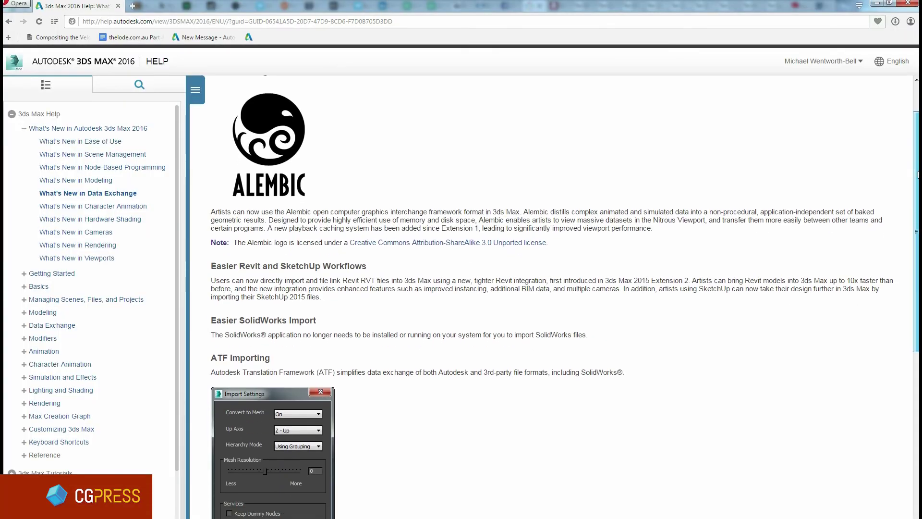
pyautogui.scroll(-1, 547, 289)
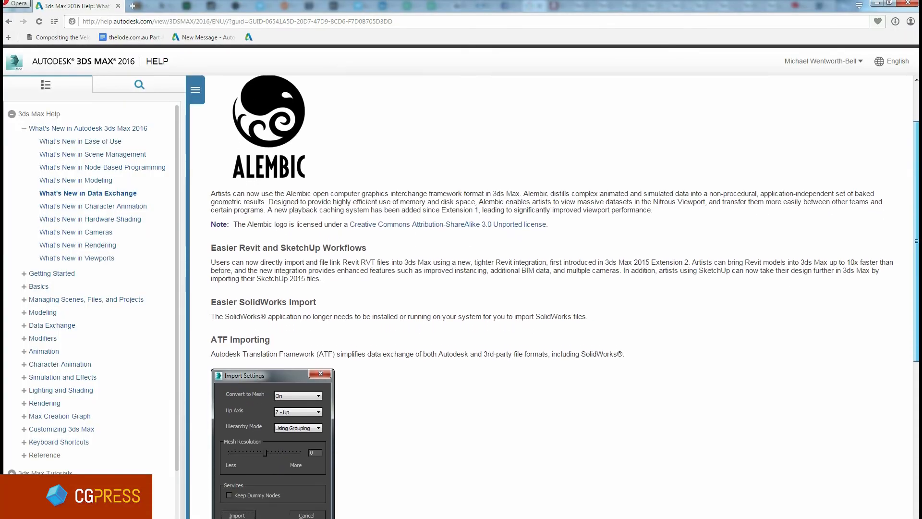
pyautogui.scroll(-2, 547, 289)
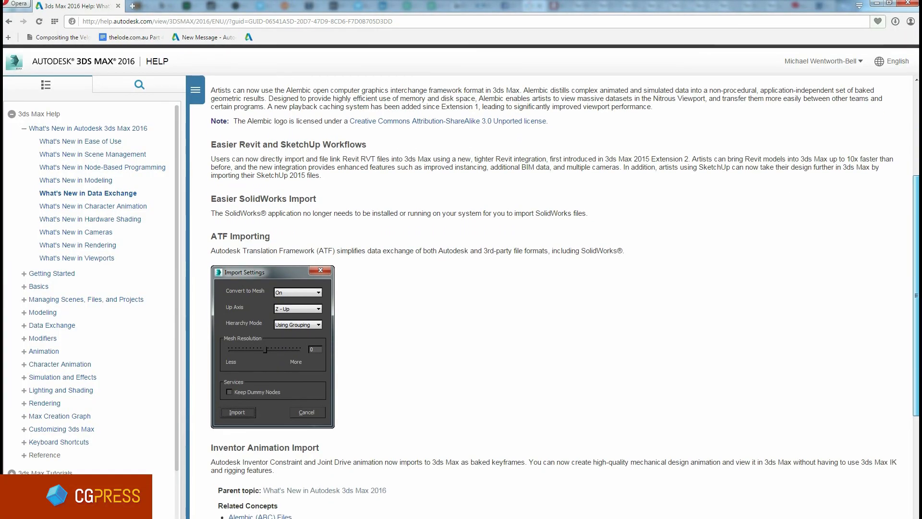
pyautogui.scroll(-2, 548, 288)
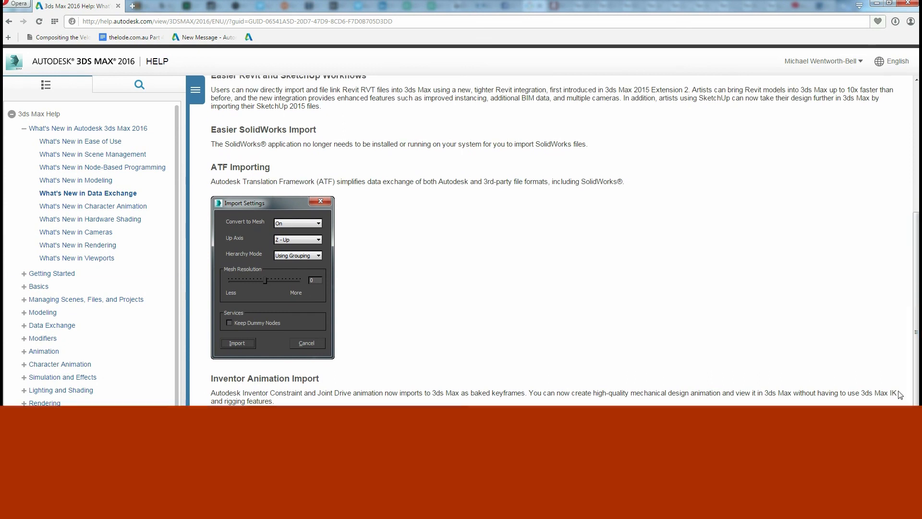